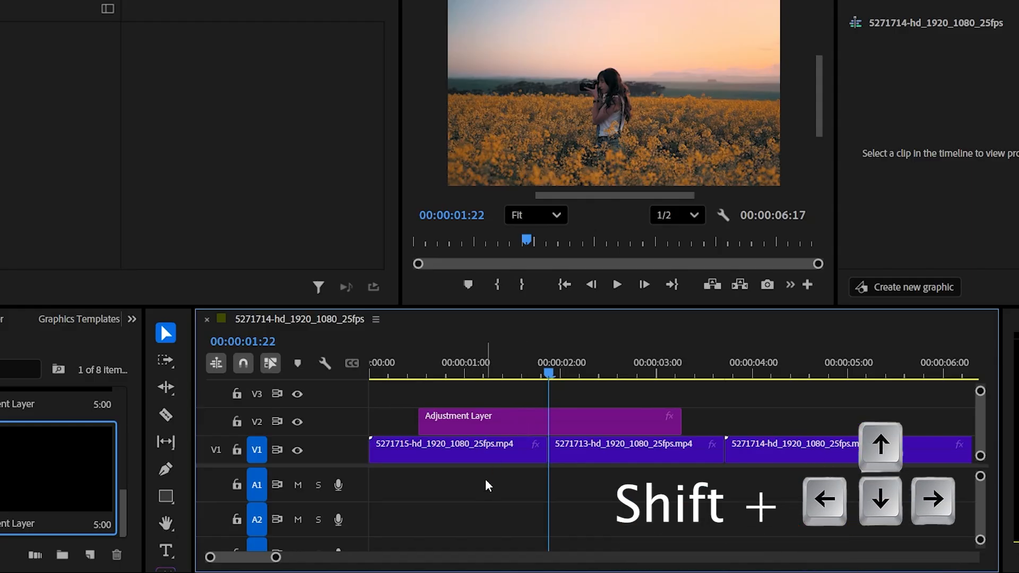
# Step: Trim the start of the adjustment layer on V2 to 00:00:01:07, 15 frames before the first cut
pyautogui.hotkey('shift', 'Left')
pyautogui.hotkey('shift', 'Left')
pyautogui.hotkey('shift', 'Left')
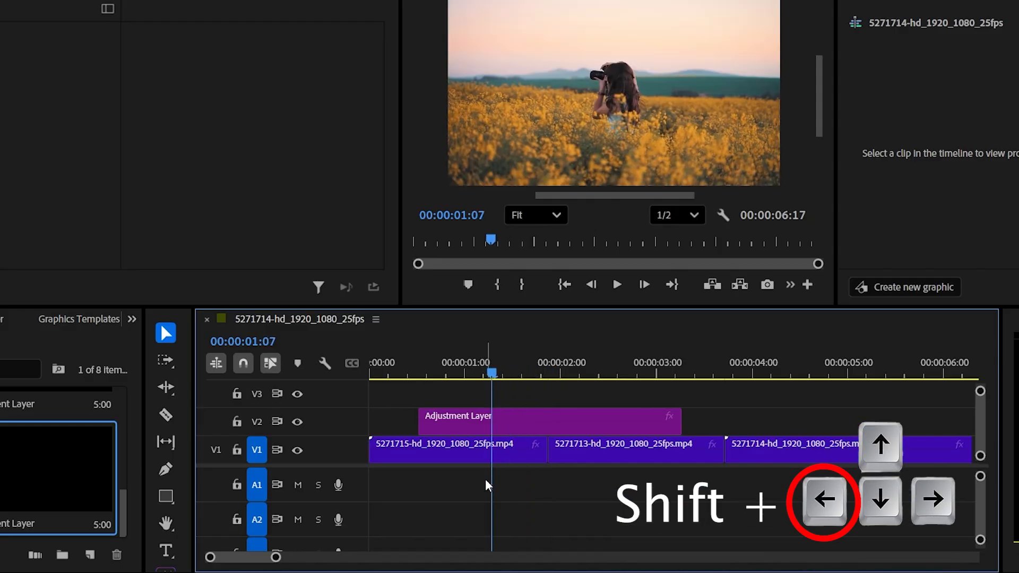
pyautogui.moveTo(425, 423); pyautogui.dragTo(493, 424)
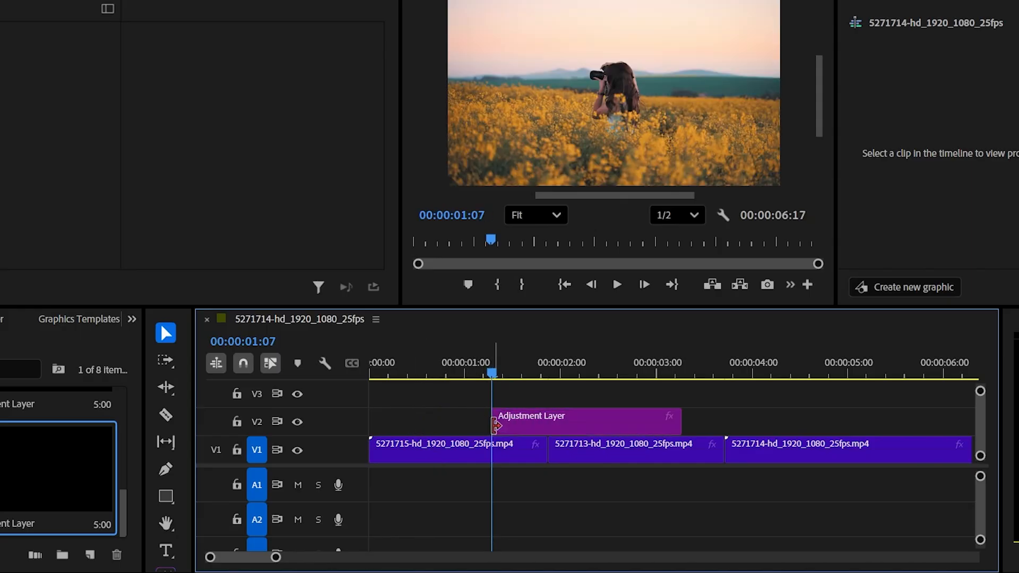
# Step: Trim the end of the adjustment layer to 00:00:02:12, 15 frames after the first cut
pyautogui.moveTo(492, 372); pyautogui.dragTo(541, 375)
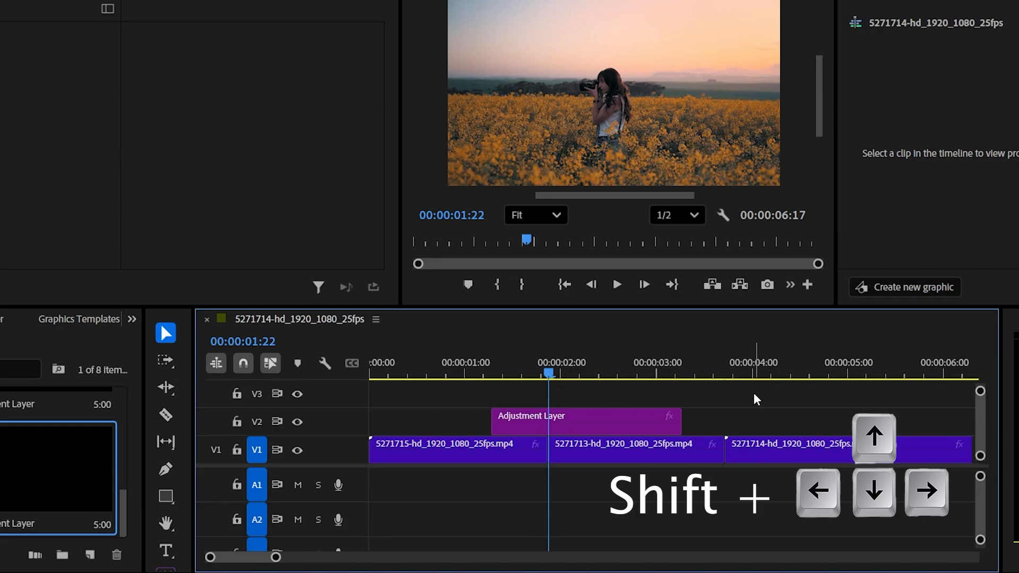
pyautogui.hotkey('shift', 'Right')
pyautogui.hotkey('shift', 'Right')
pyautogui.hotkey('shift', 'Right')
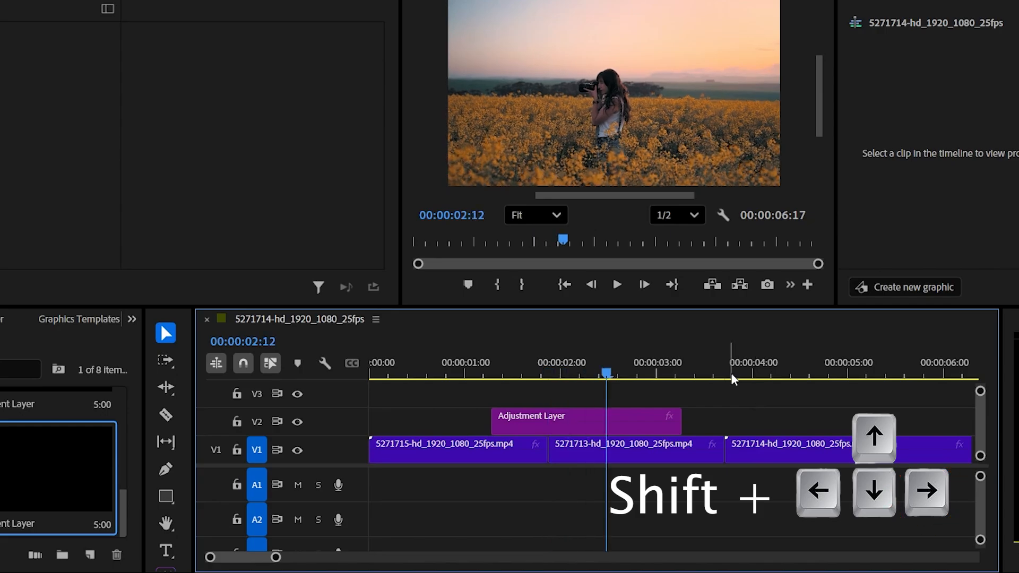
pyautogui.moveTo(681, 420); pyautogui.dragTo(608, 423)
pyautogui.click(609, 394)
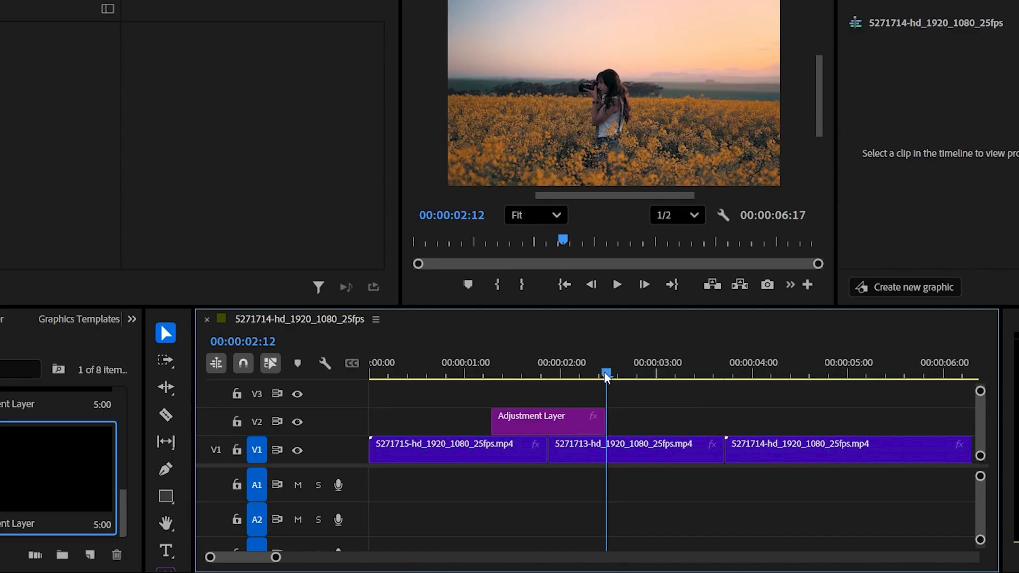
# Step: Split the adjustment layer at 00:00:01:22, directly above the cut between the first two clips
pyautogui.moveTo(605, 374); pyautogui.dragTo(555, 374)
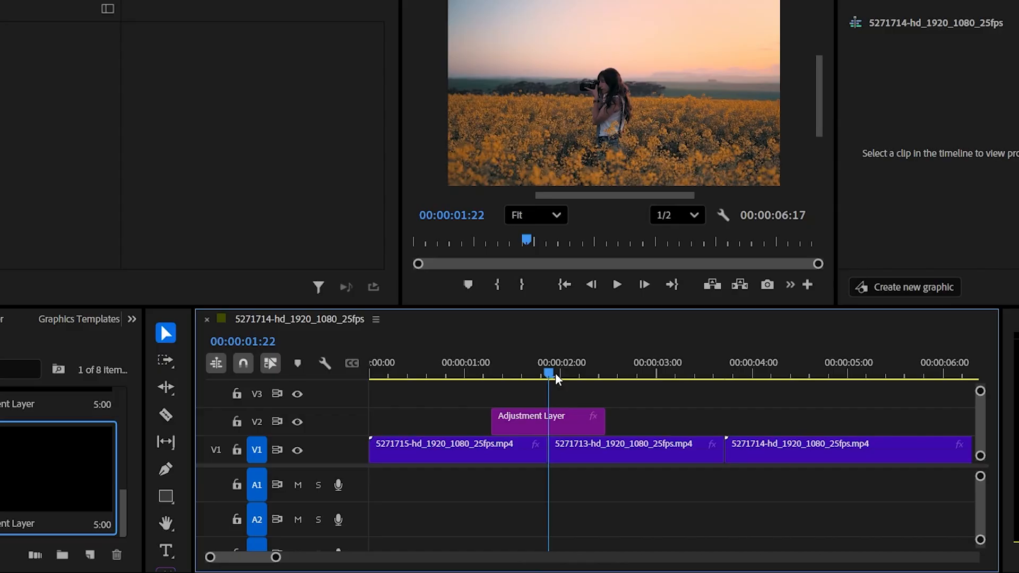
pyautogui.click(562, 424)
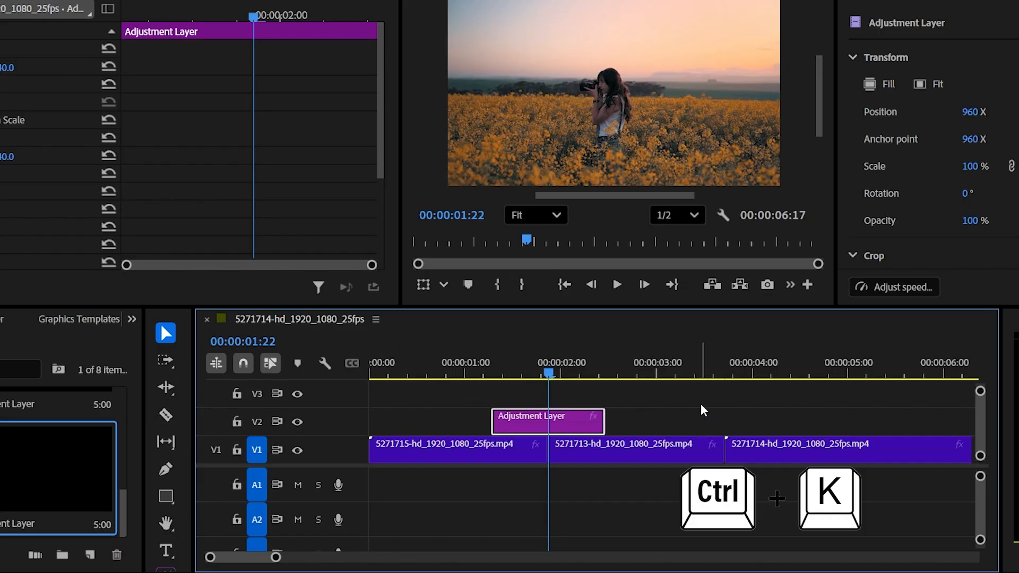
pyautogui.hotkey('ctrl', 'k')
# Step: Search the effects for "transform" and apply the Transform effect to the first half of the adjustment layer
pyautogui.click(503, 419)
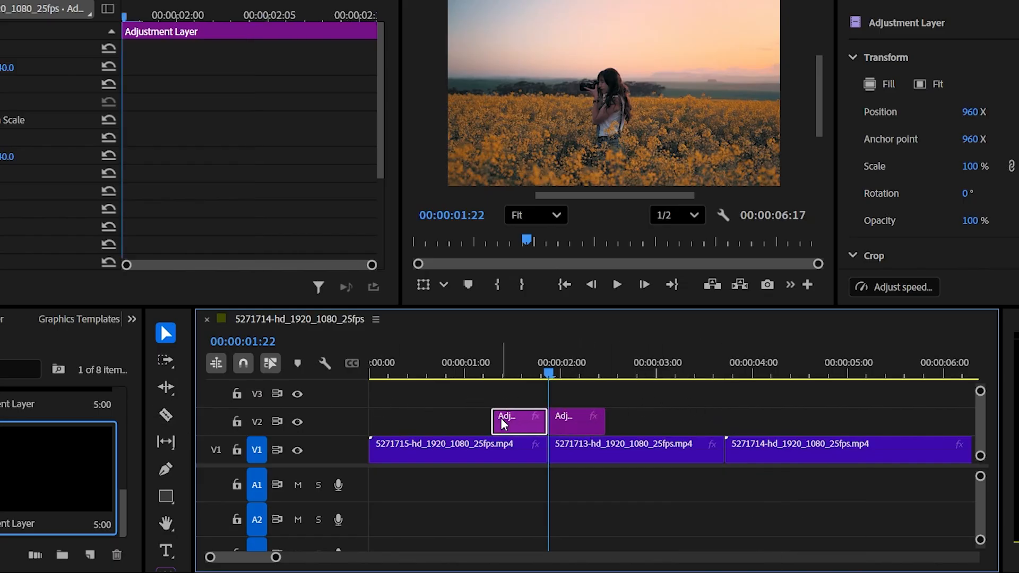
pyautogui.moveTo(549, 365); pyautogui.dragTo(534, 366)
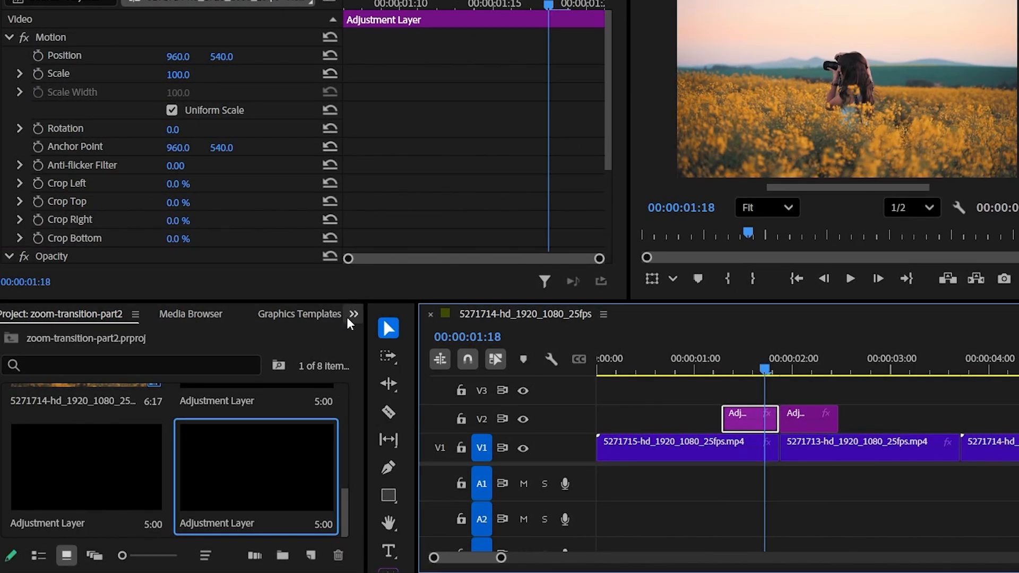
pyautogui.click(132, 319)
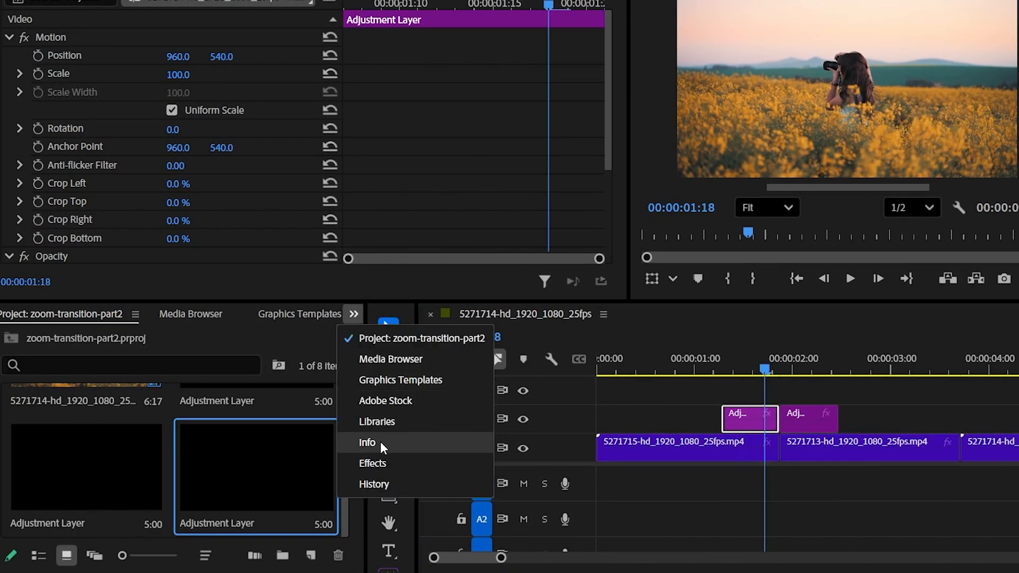
pyautogui.click(372, 463)
pyautogui.click(67, 342)
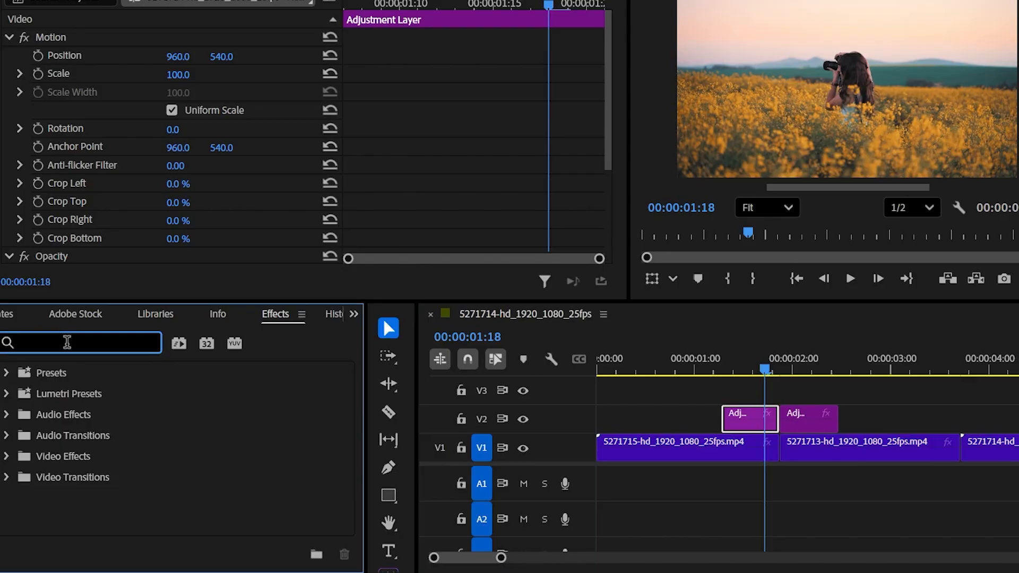
pyautogui.write('transfor')
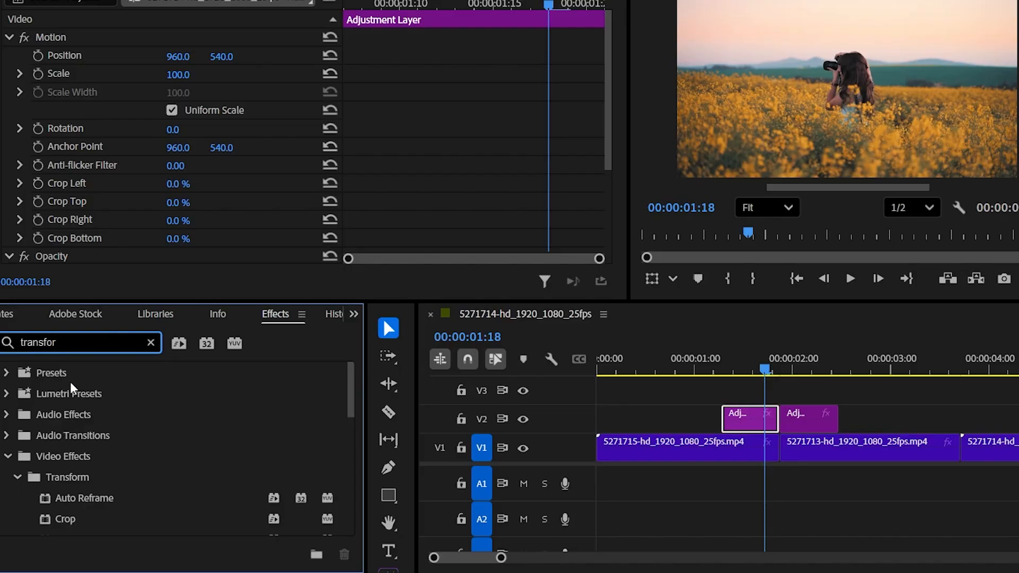
pyautogui.write('m')
pyautogui.scroll(-5, 79, 467)
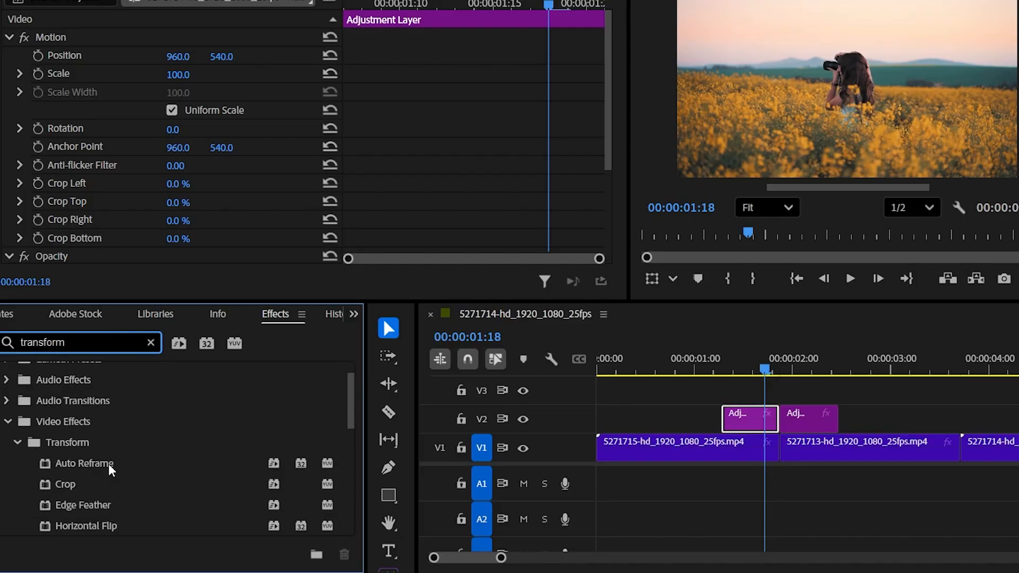
pyautogui.moveTo(79, 478); pyautogui.dragTo(728, 422)
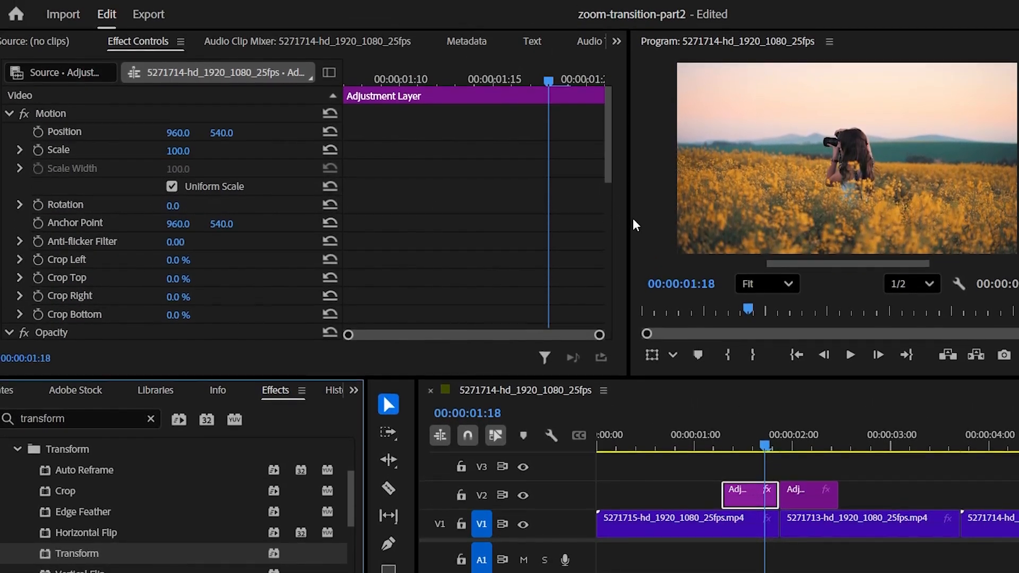
# Step: Add a Transform Scale keyframe of 100 at the start of the first adjustment layer, 00:00:01:07
pyautogui.scroll(-10, 120, 231)
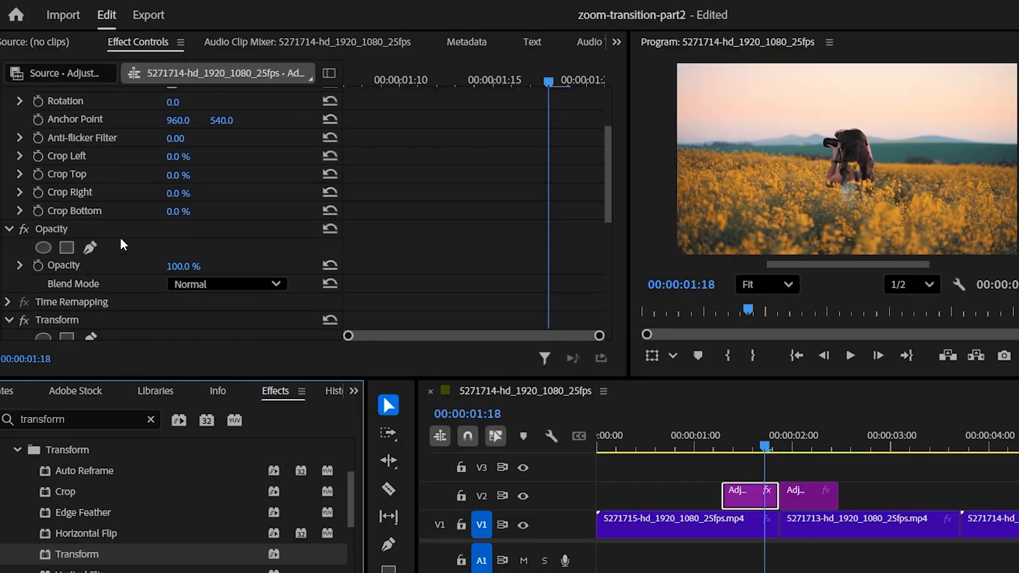
pyautogui.scroll(-2, 122, 258)
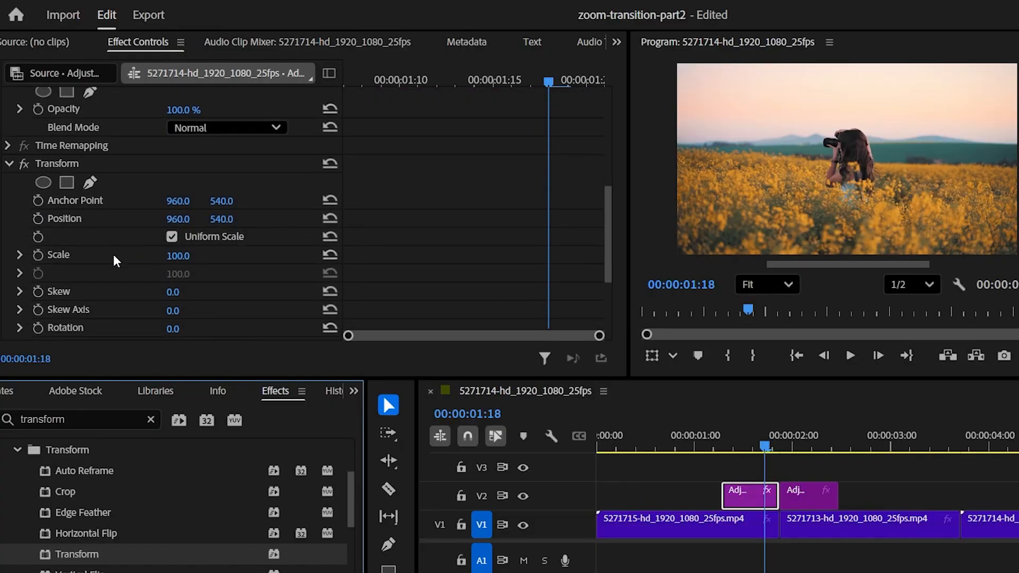
pyautogui.scroll(-1, 105, 250)
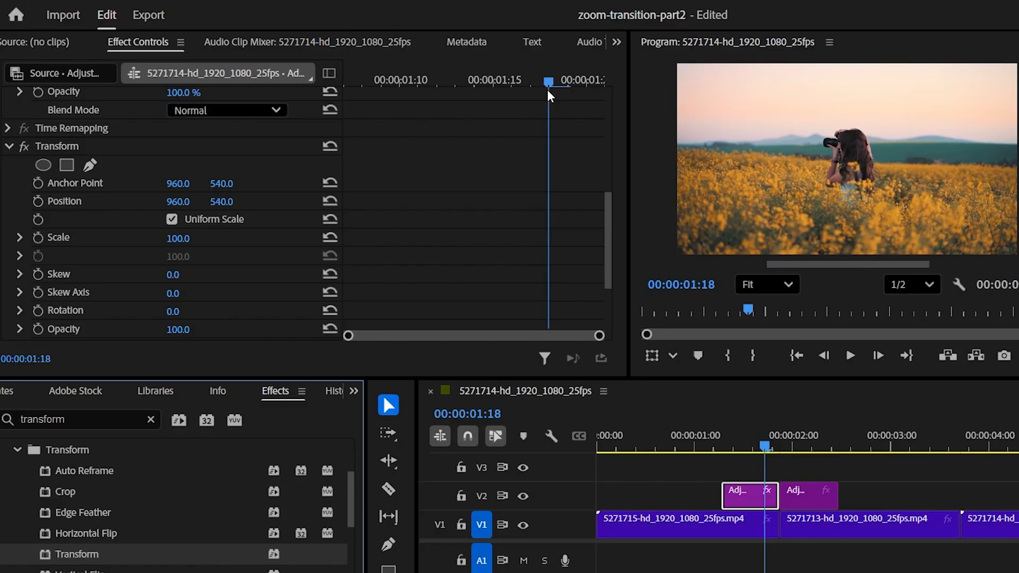
pyautogui.moveTo(545, 79); pyautogui.dragTo(348, 76)
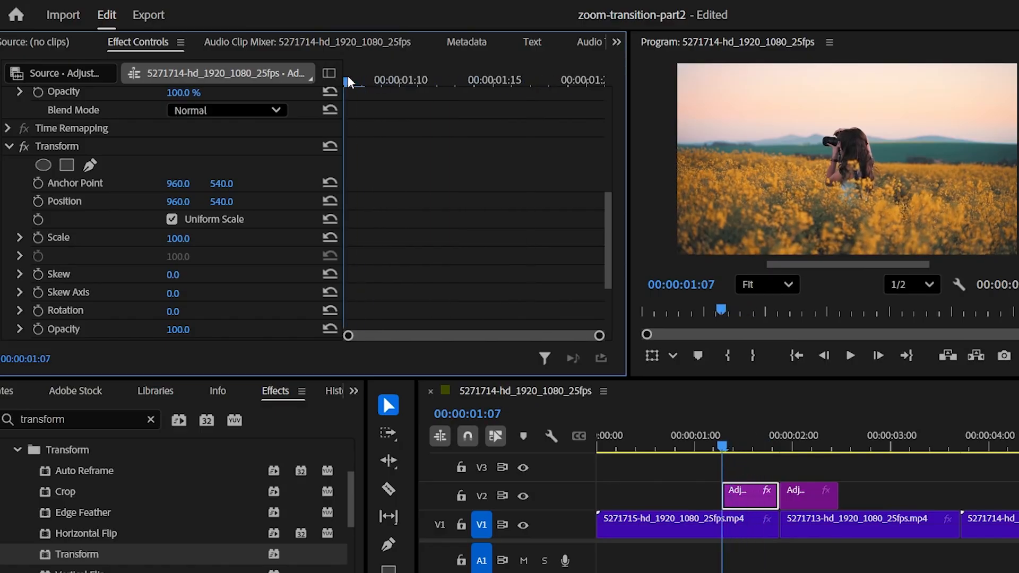
pyautogui.click(38, 237)
# Step: Set the Transform Scale to 200 at 00:00:01:19 to create a second keyframe
pyautogui.moveTo(344, 122); pyautogui.dragTo(571, 107)
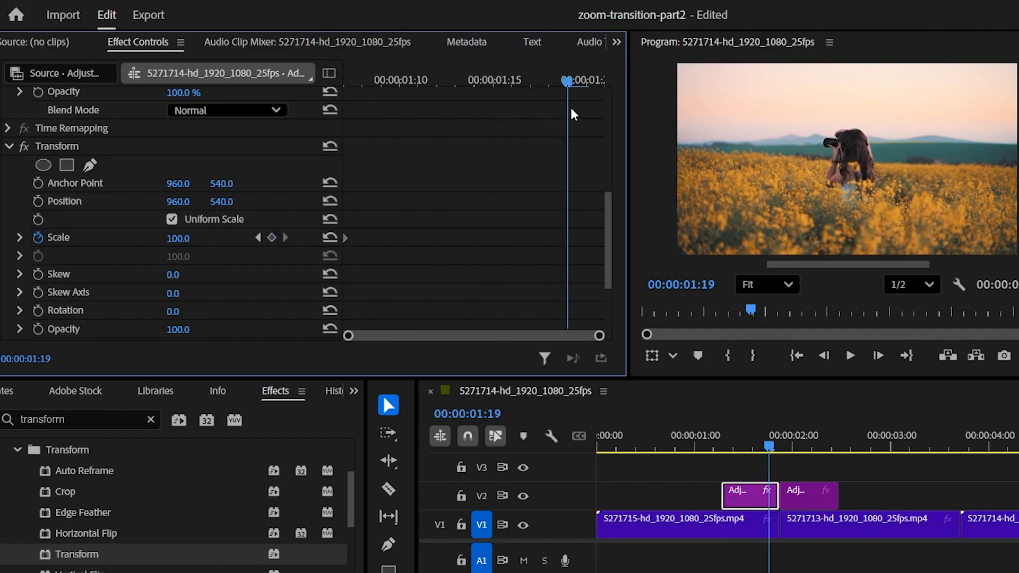
pyautogui.click(189, 238)
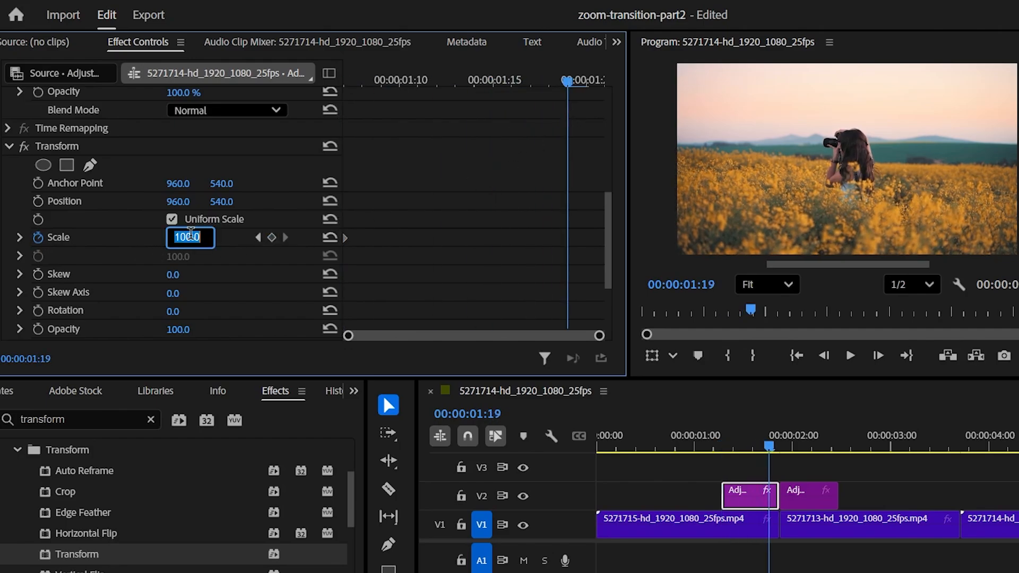
pyautogui.write('200')
pyautogui.press('Return')
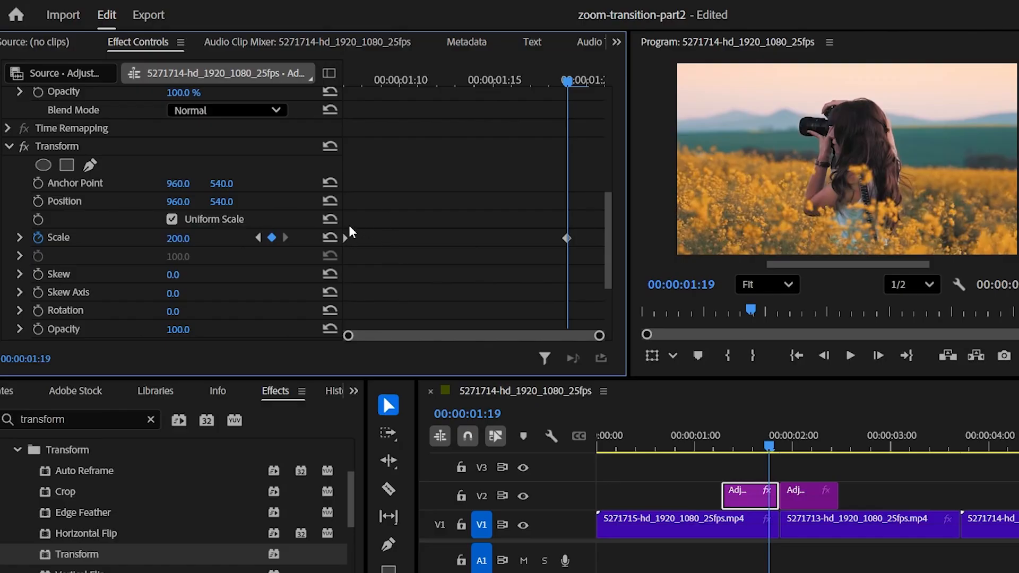
# Step: Expand the Scale graph and apply Ease In and Ease Out to both Scale keyframes
pyautogui.click(20, 239)
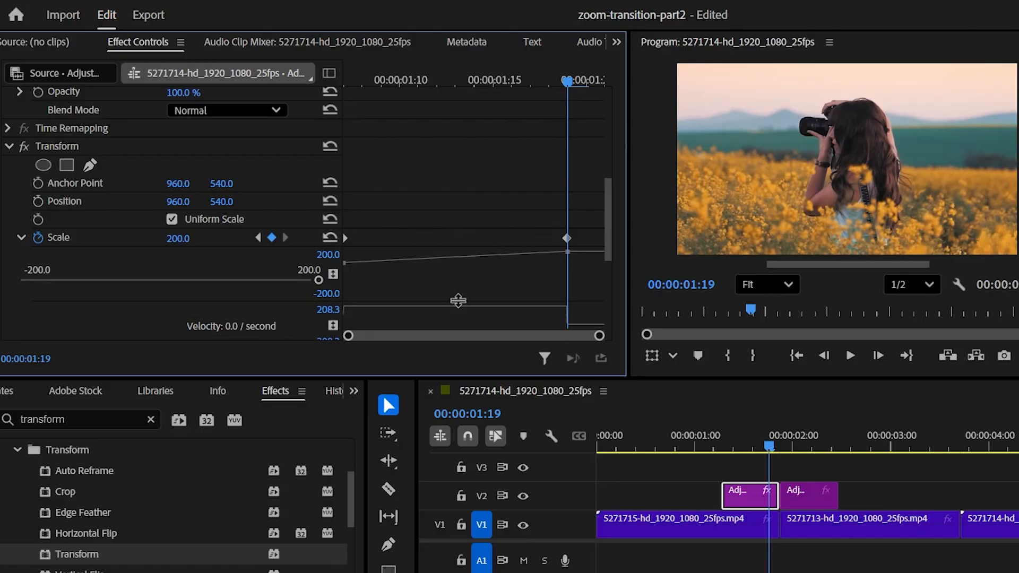
pyautogui.moveTo(457, 302); pyautogui.dragTo(457, 353)
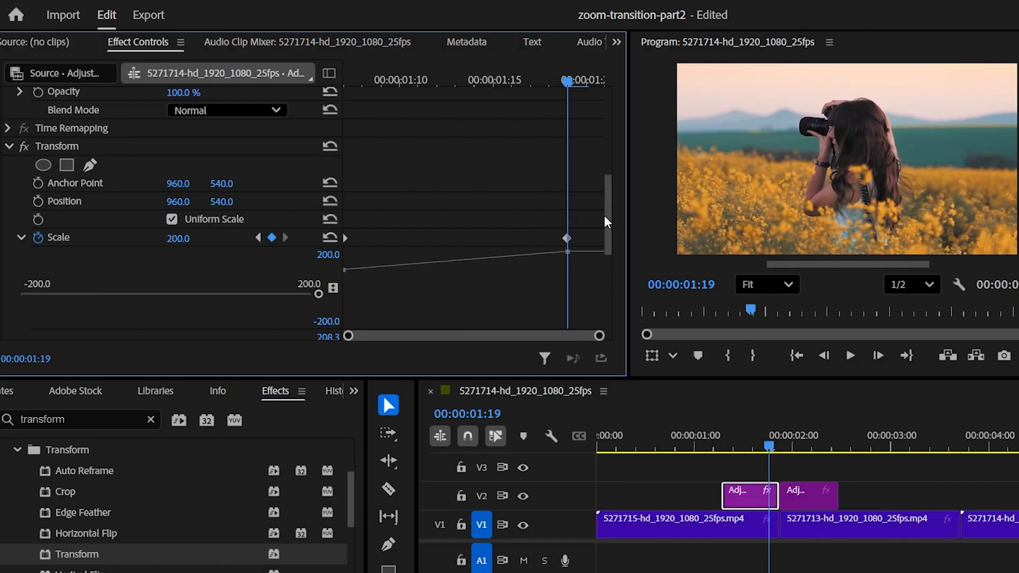
pyautogui.moveTo(607, 222); pyautogui.dragTo(609, 244)
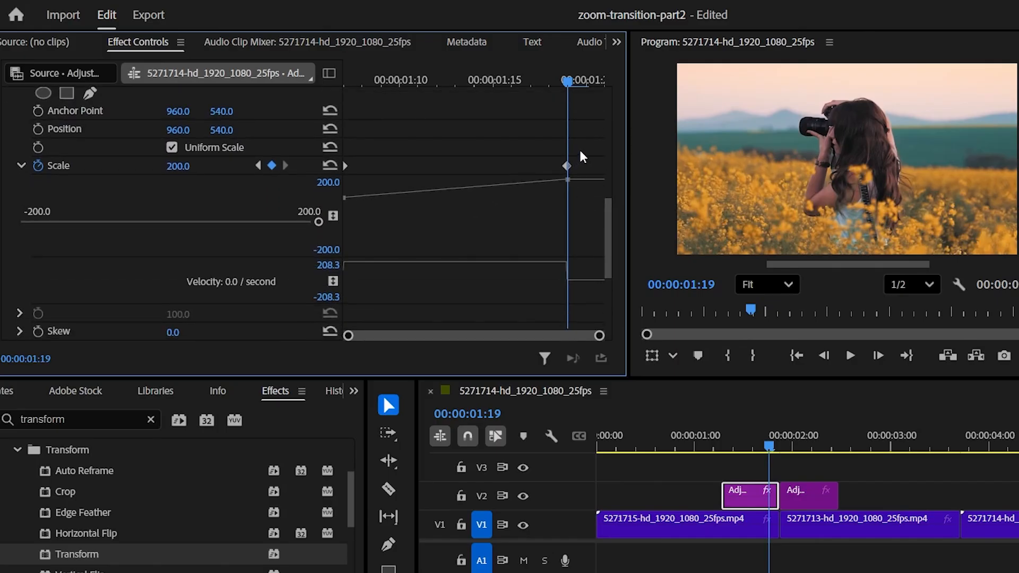
pyautogui.moveTo(578, 147); pyautogui.dragTo(330, 205)
pyautogui.rightClick(565, 165)
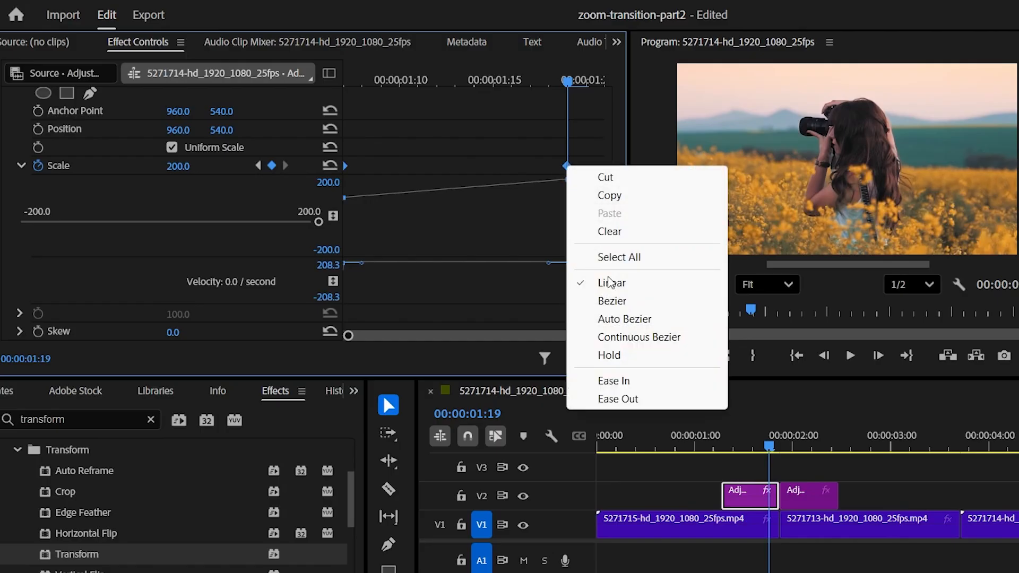
pyautogui.click(605, 380)
pyautogui.rightClick(566, 167)
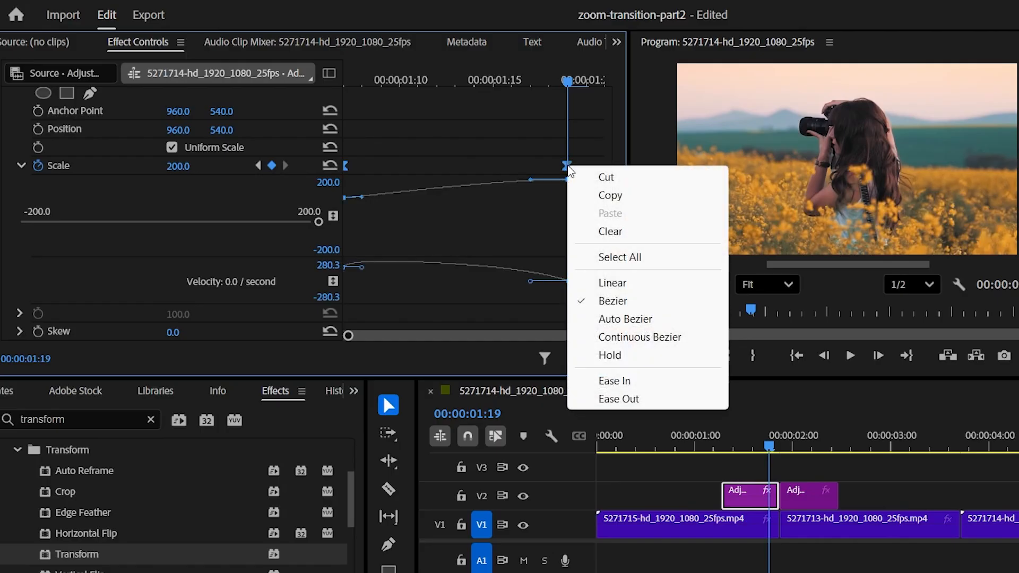
pyautogui.click(620, 400)
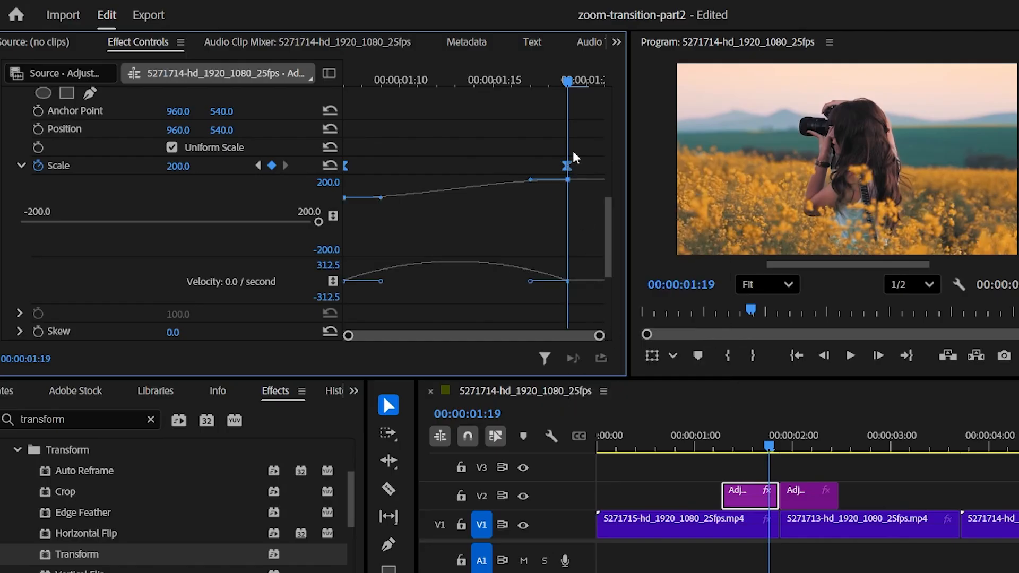
pyautogui.click(454, 161)
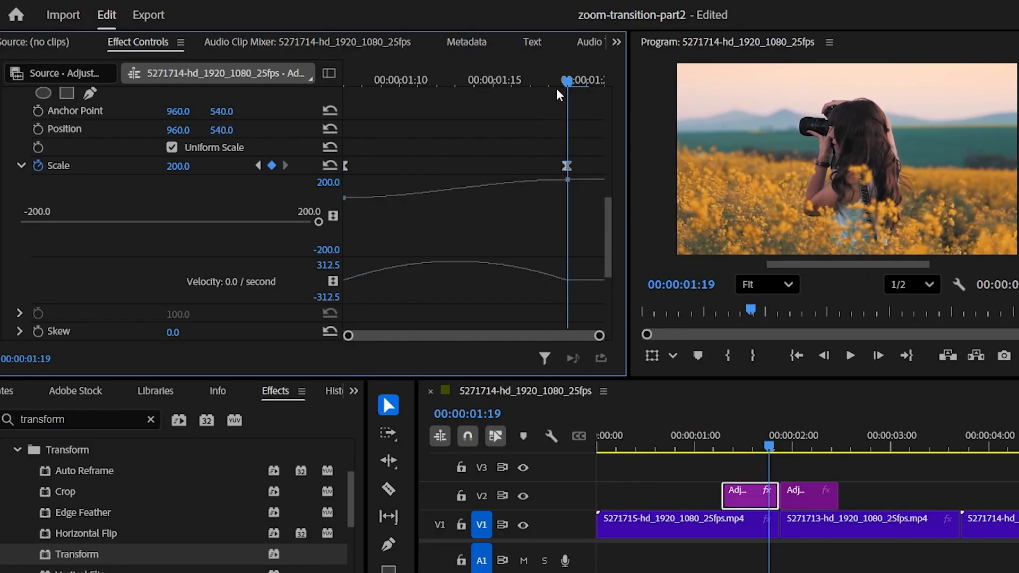
# Step: Reshape the Scale curve by extending the first keyframe's handle to 00:00:01:13 and pulling the last keyframe's handle fully in
pyautogui.moveTo(568, 79); pyautogui.dragTo(465, 94)
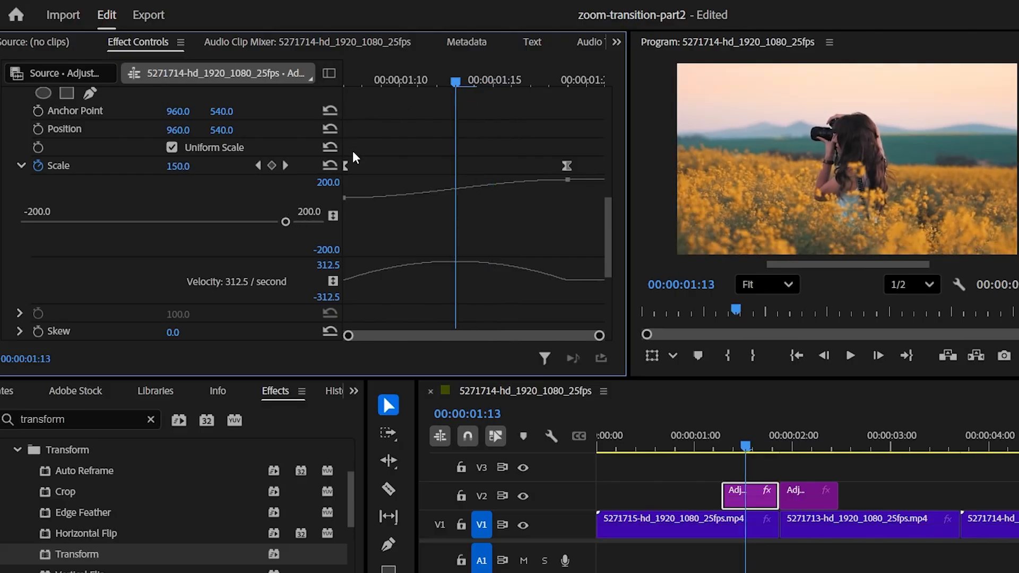
pyautogui.click(345, 163)
pyautogui.moveTo(374, 200); pyautogui.dragTo(470, 218)
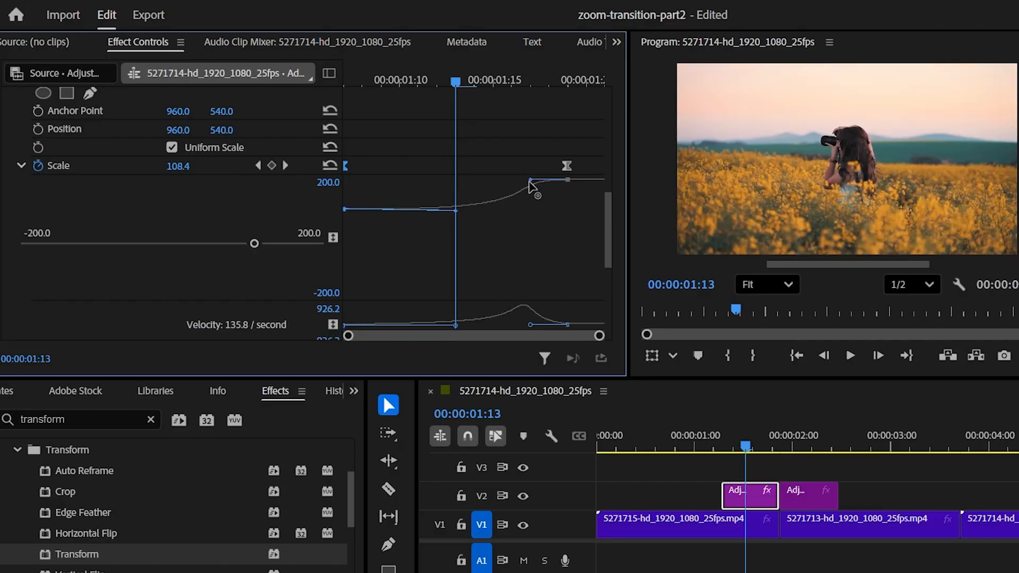
pyautogui.moveTo(530, 182); pyautogui.dragTo(569, 183)
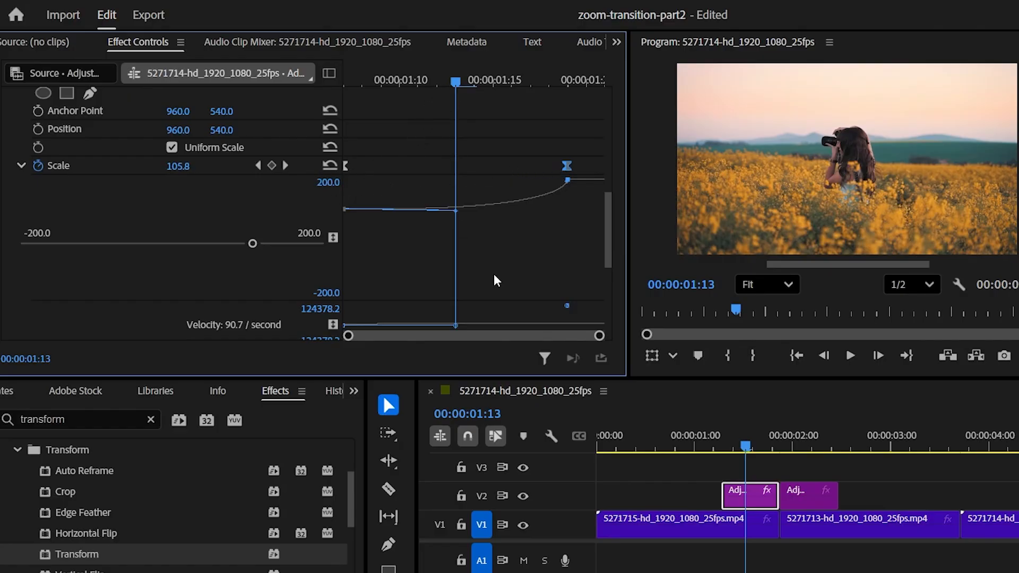
pyautogui.click(494, 275)
# Step: Move the last Scale keyframe to the end of the first adjustment layer and collapse the Scale graph
pyautogui.click(566, 165)
pyautogui.moveTo(566, 166); pyautogui.dragTo(610, 163)
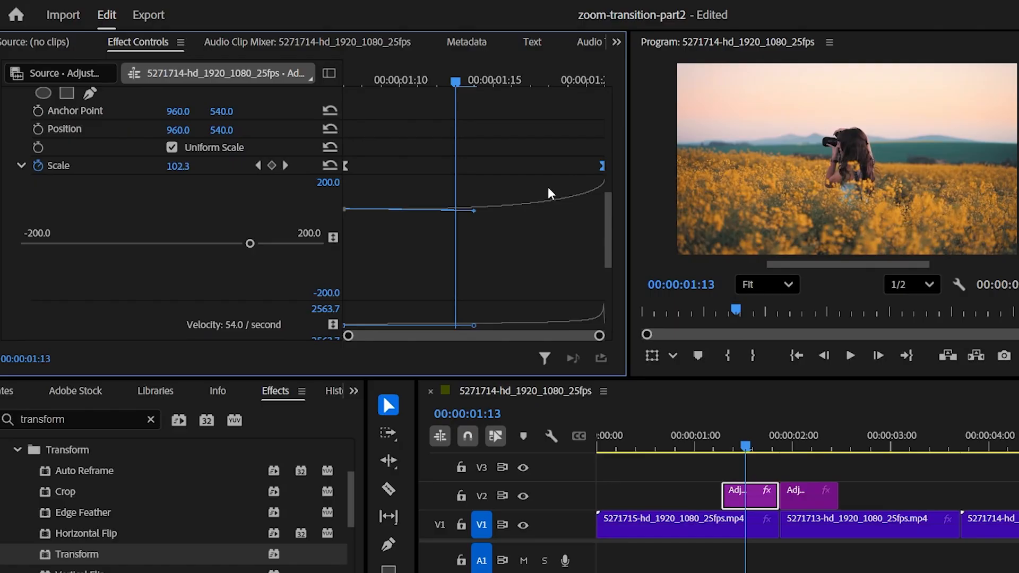
pyautogui.click(19, 165)
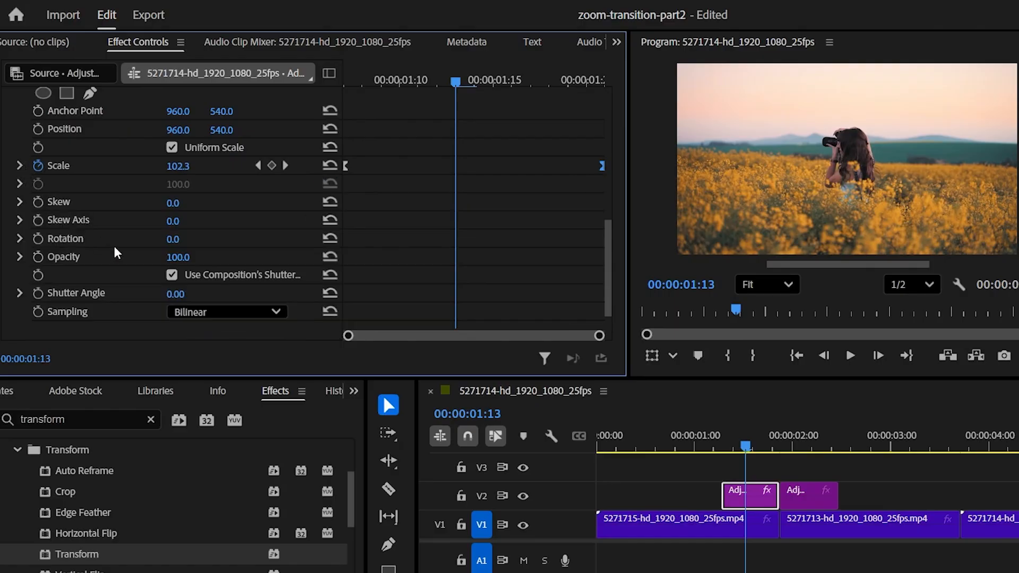
# Step: Turn off Use Composition's Shutter Angle in the first adjustment layer's Transform effect and set its Shutter Angle to 360
pyautogui.scroll(-2, 122, 254)
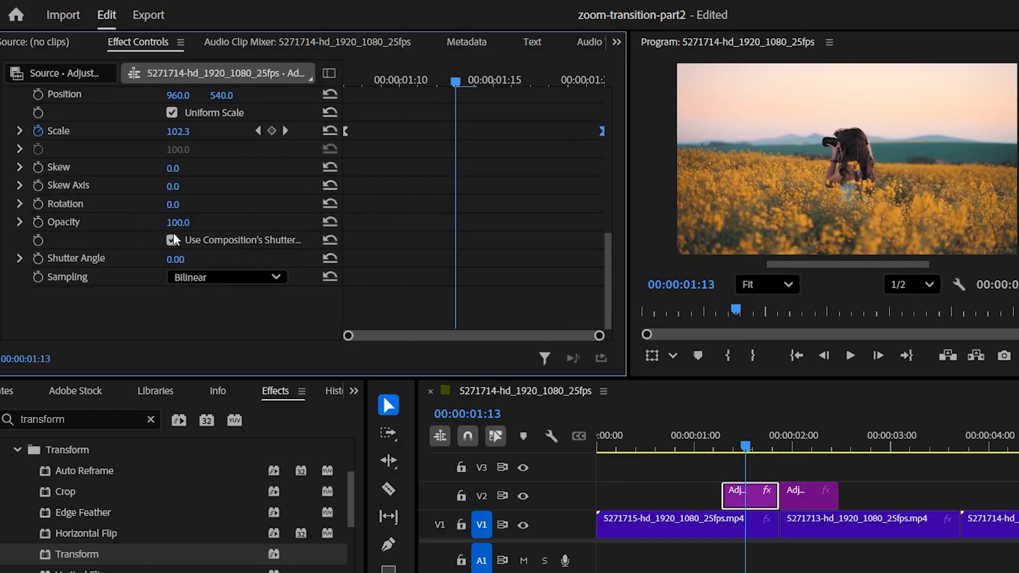
pyautogui.click(172, 239)
pyautogui.click(176, 259)
pyautogui.write('360')
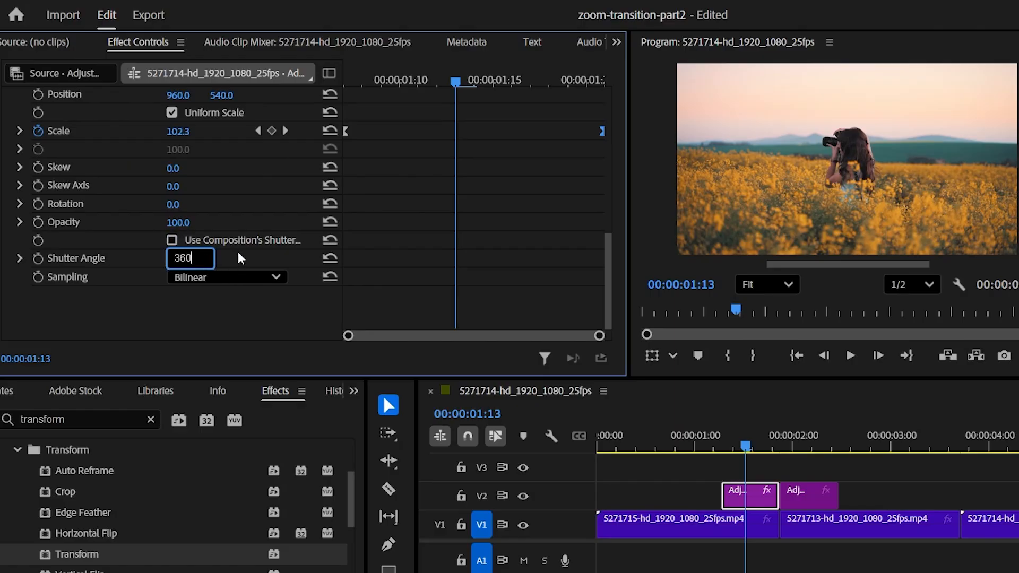
pyautogui.press('Return')
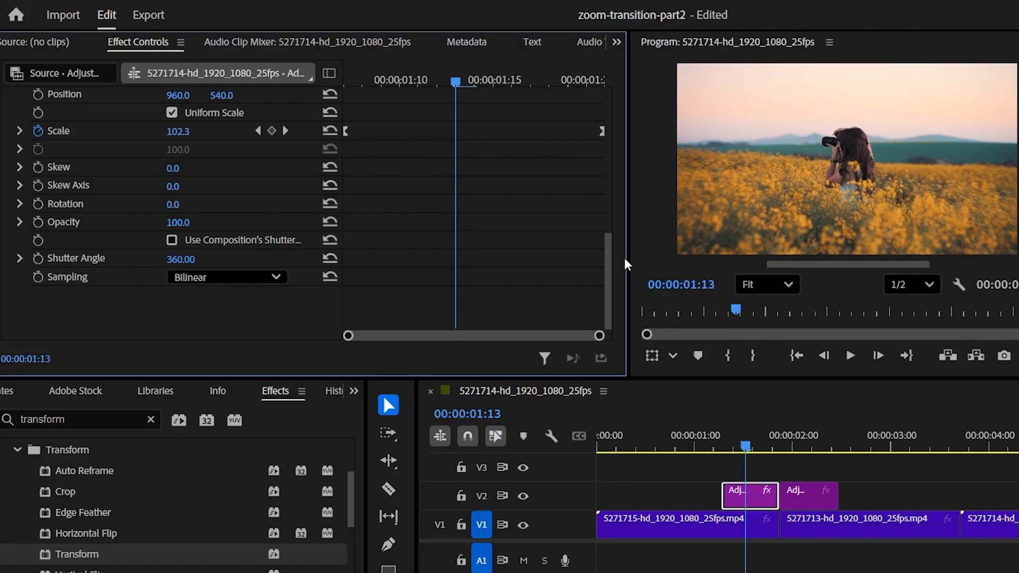
pyautogui.moveTo(631, 258); pyautogui.dragTo(573, 258)
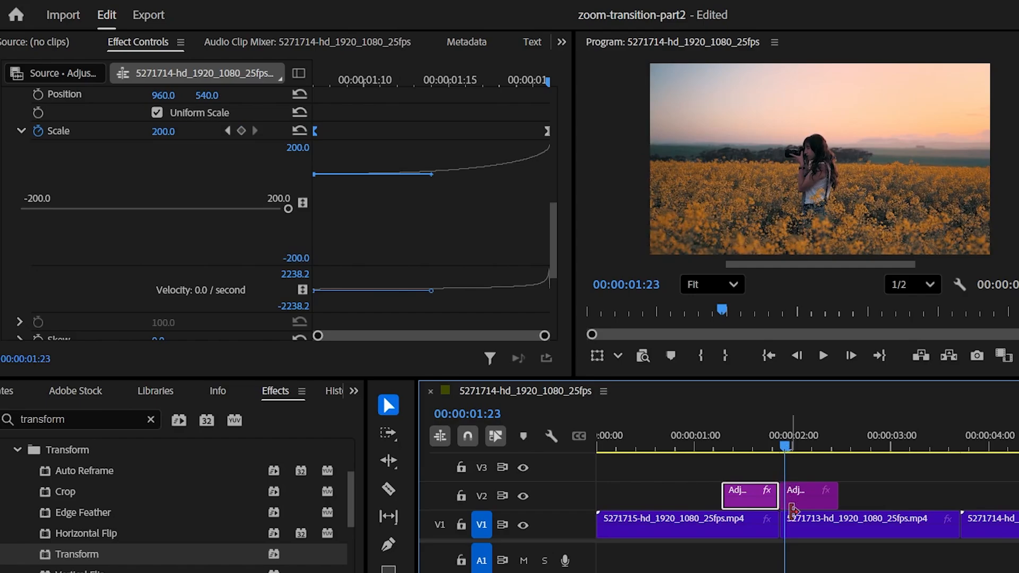
# Step: Find the Replicate effect and apply it to the second adjustment layer
pyautogui.click(800, 502)
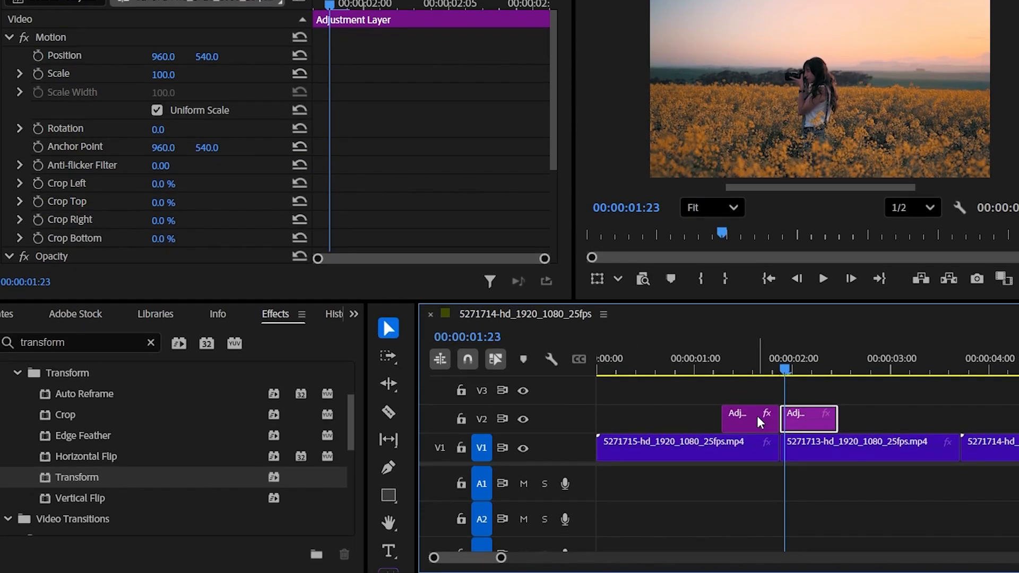
pyautogui.click(150, 344)
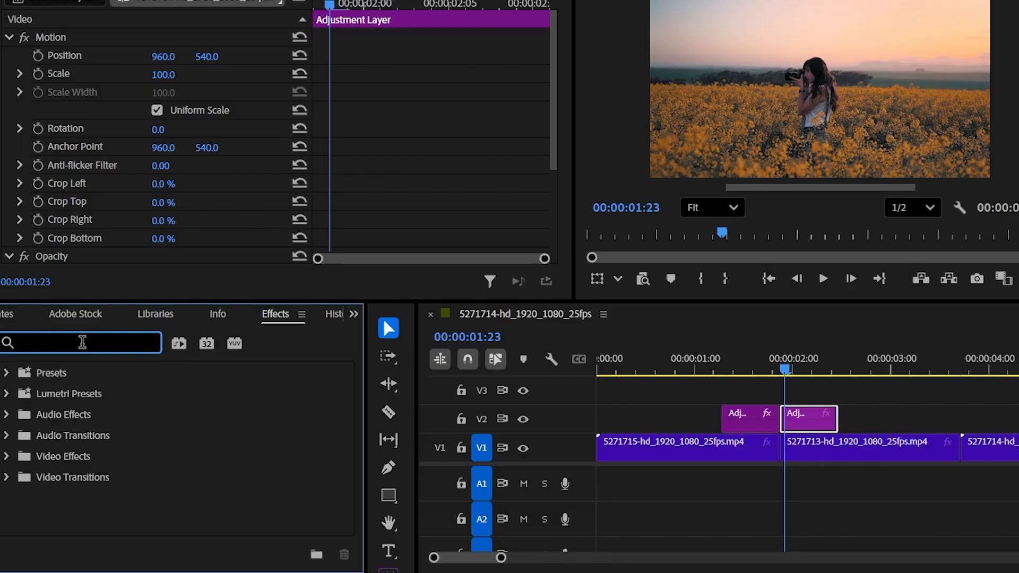
pyautogui.write('repli')
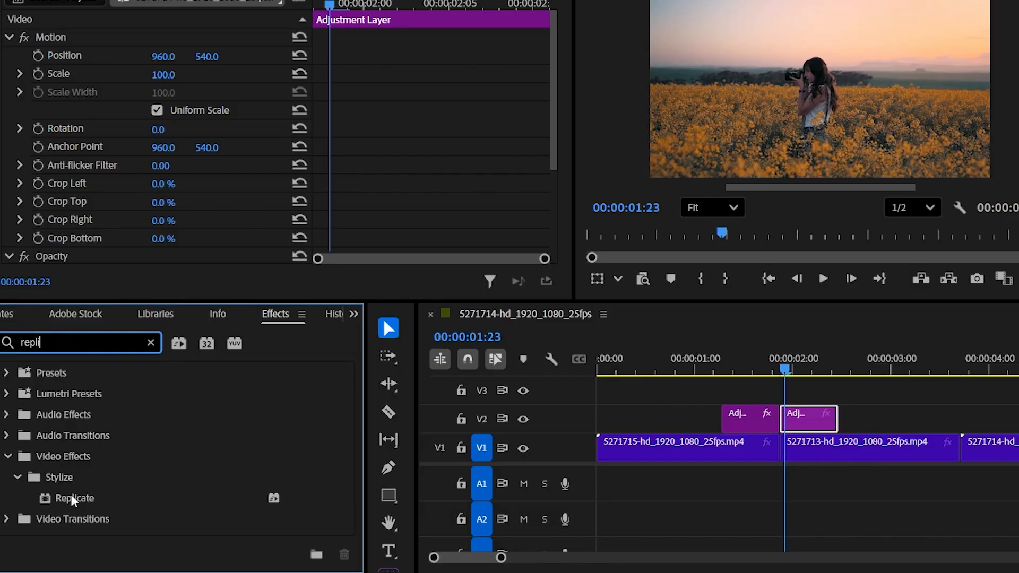
pyautogui.moveTo(72, 501); pyautogui.dragTo(806, 421)
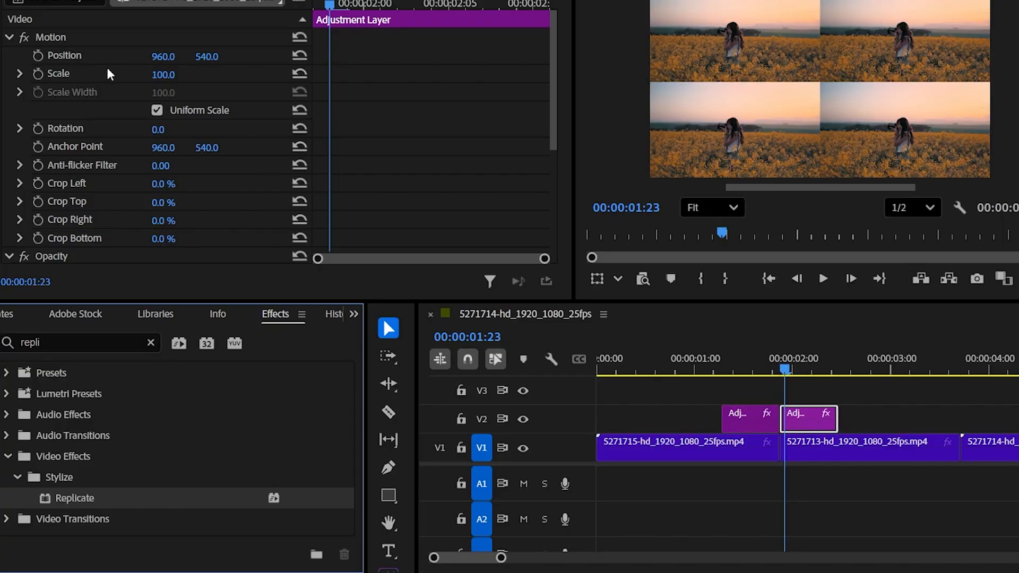
# Step: Collapse the Opacity and Motion settings of the second adjustment layer and set the Replicate Count to 3
pyautogui.scroll(-3, 111, 170)
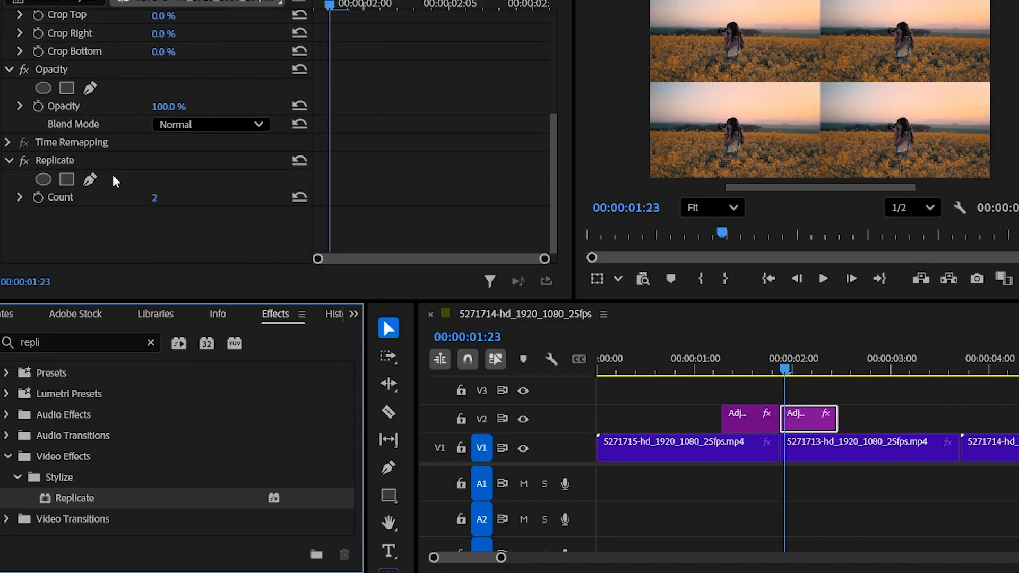
pyautogui.click(10, 69)
pyautogui.scroll(2, 13, 106)
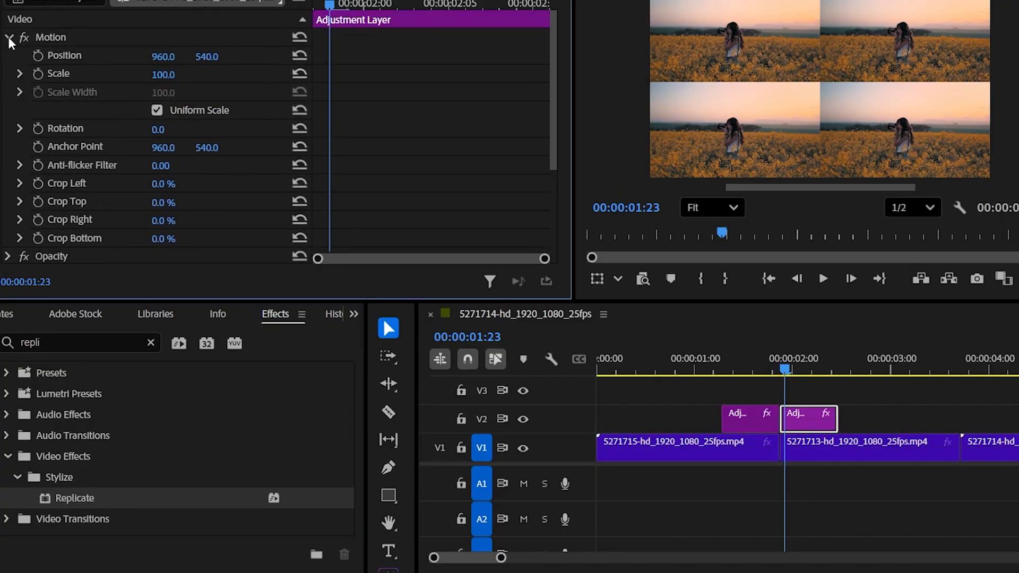
pyautogui.click(9, 37)
pyautogui.click(160, 129)
pyautogui.write('3')
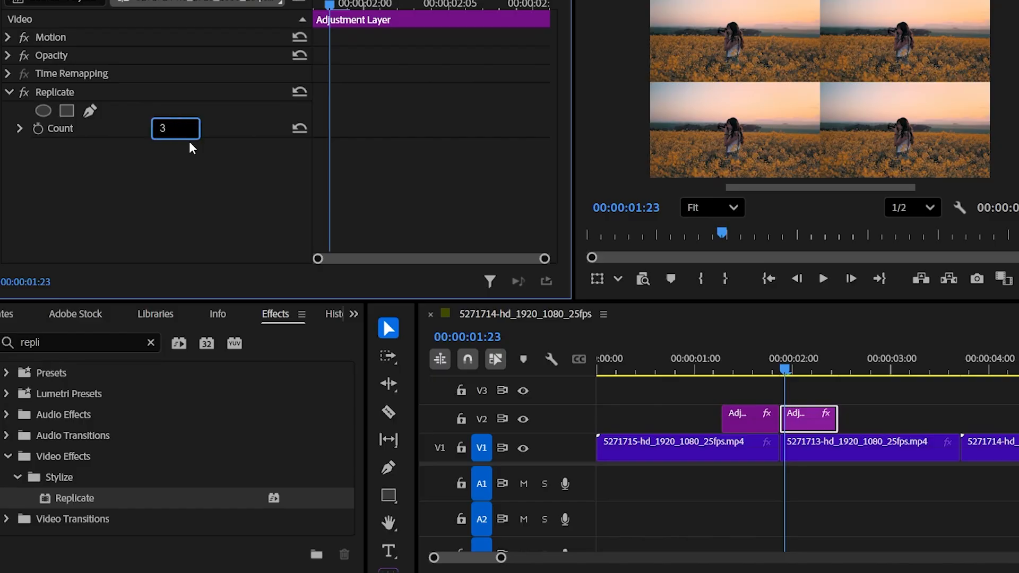
pyautogui.press('Return')
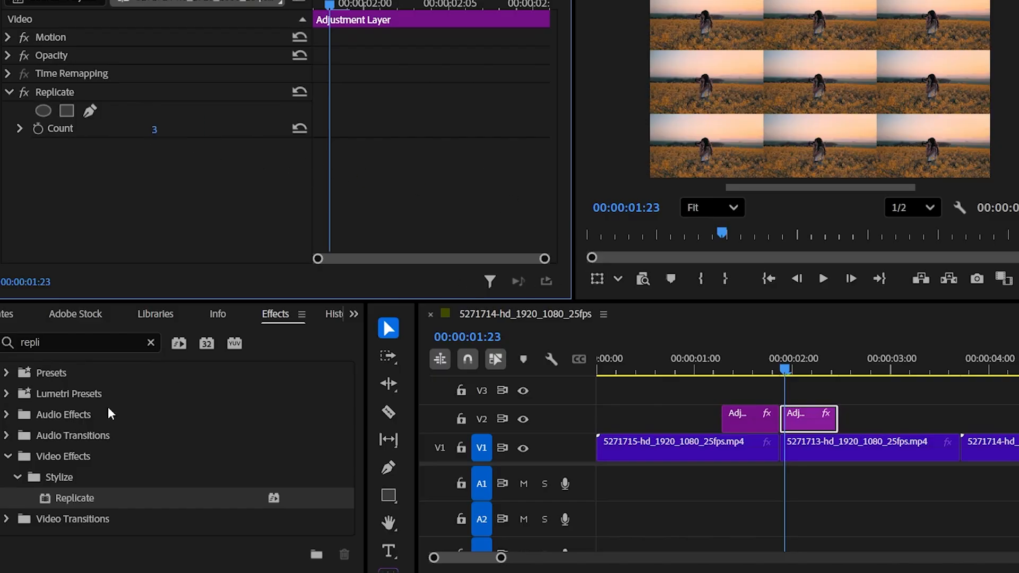
# Step: Find the Mirror video effect and apply it to the second adjustment layer after Replicate
pyautogui.click(150, 343)
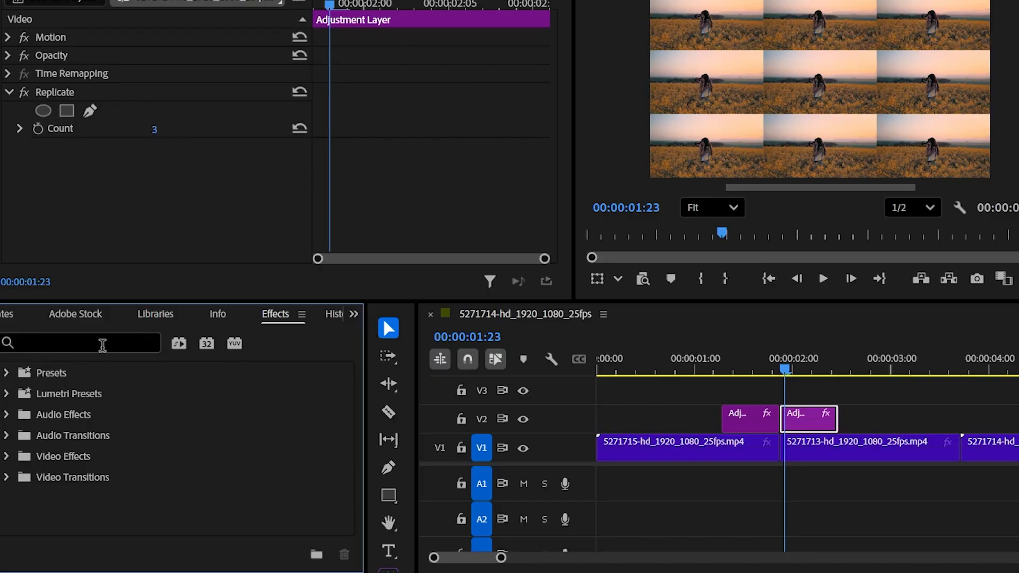
pyautogui.click(102, 343)
pyautogui.write('mirr')
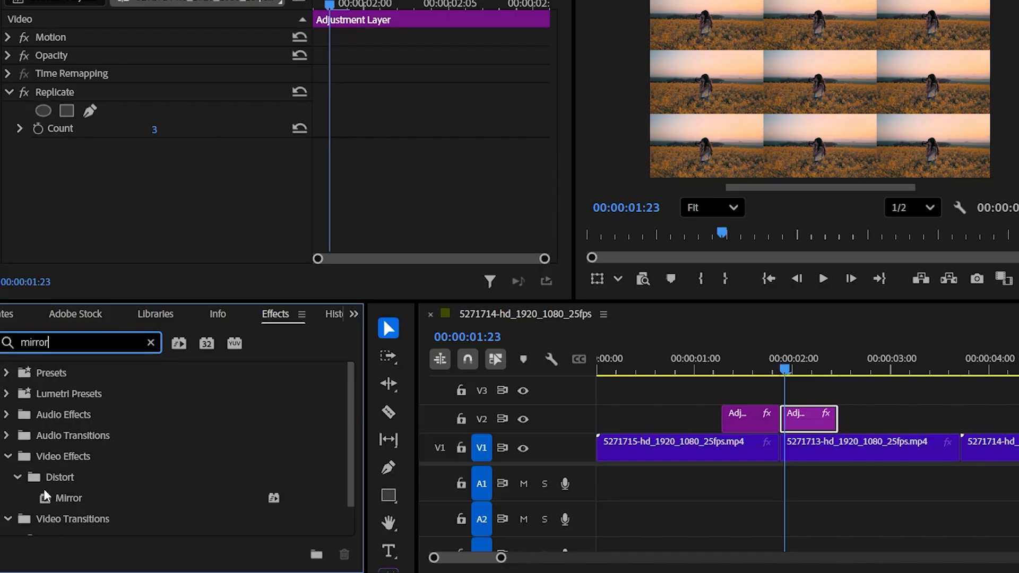
pyautogui.write('or')
pyautogui.scroll(-1, 76, 474)
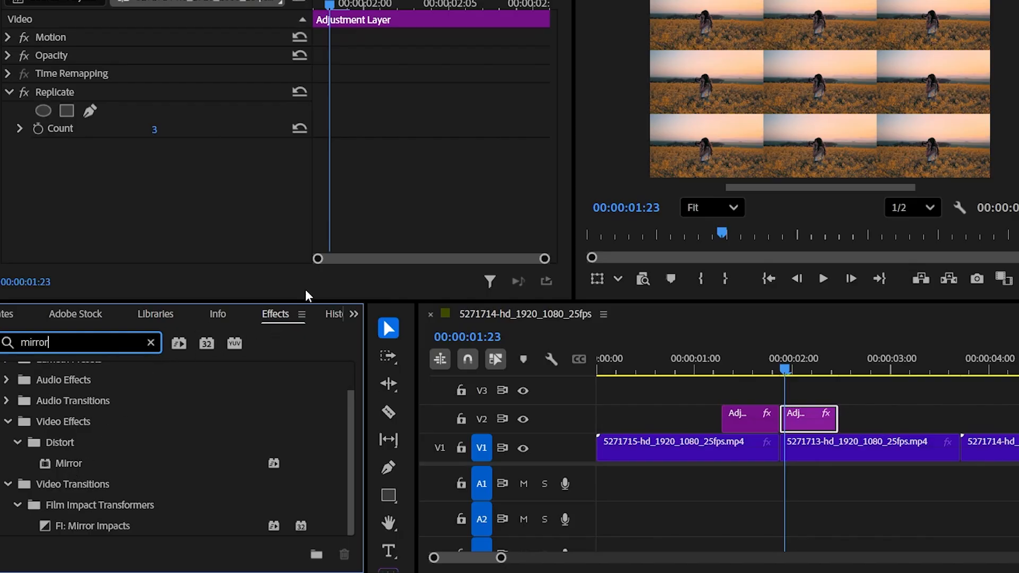
pyautogui.moveTo(388, 301); pyautogui.dragTo(388, 356)
pyautogui.scroll(-1, 163, 500)
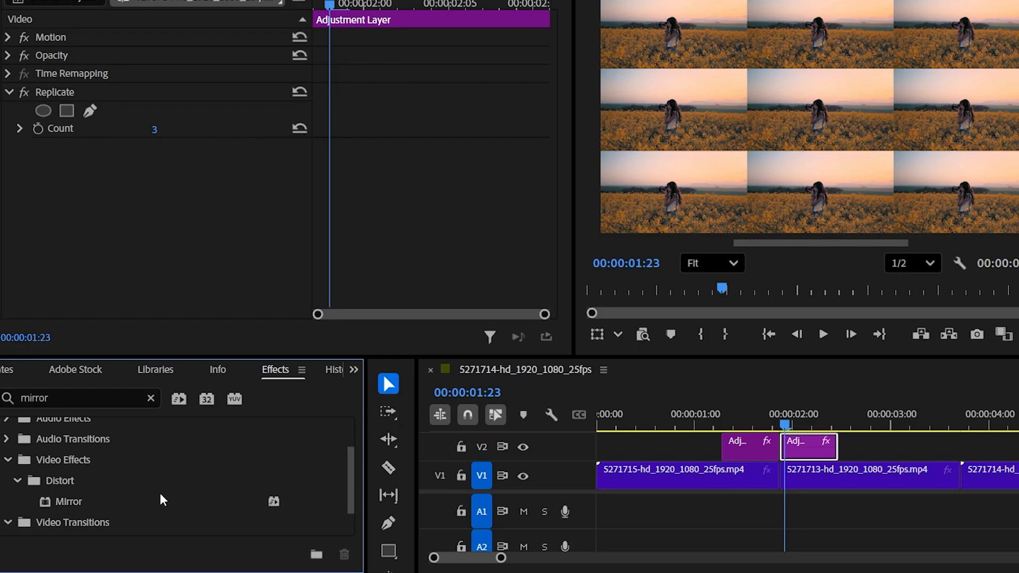
pyautogui.doubleClick(65, 500)
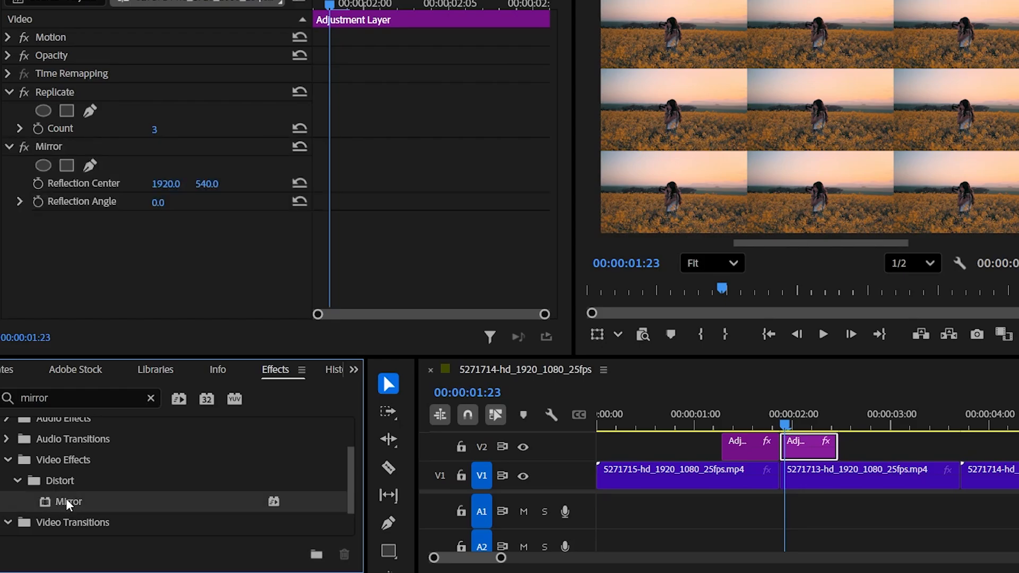
# Step: Add three more Mirror effects to the second adjustment layer and enlarge the area showing the effect settings
pyautogui.doubleClick(66, 500)
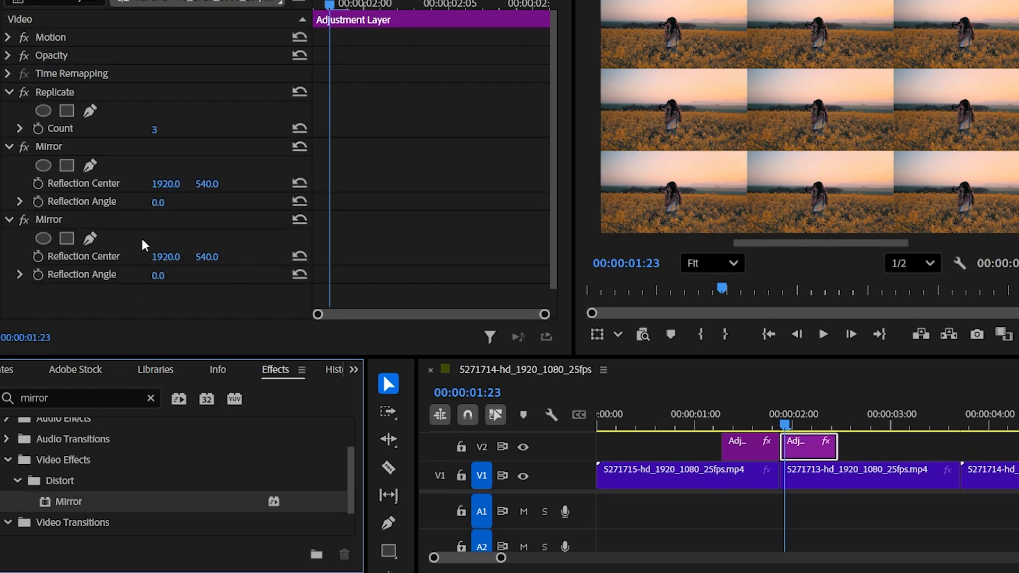
pyautogui.scroll(-1, 142, 240)
pyautogui.doubleClick(72, 499)
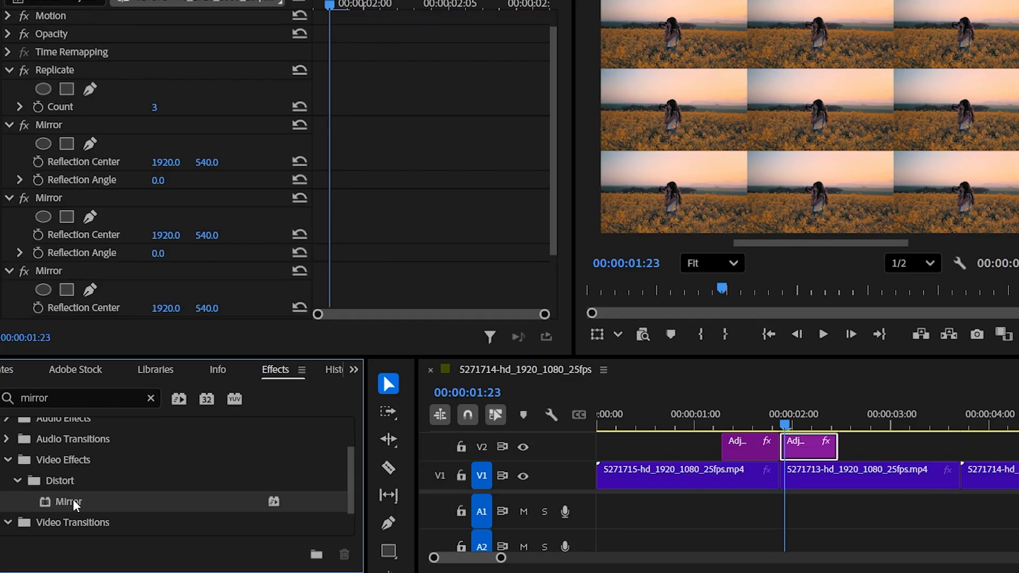
pyautogui.scroll(-3, 145, 194)
pyautogui.doubleClick(56, 500)
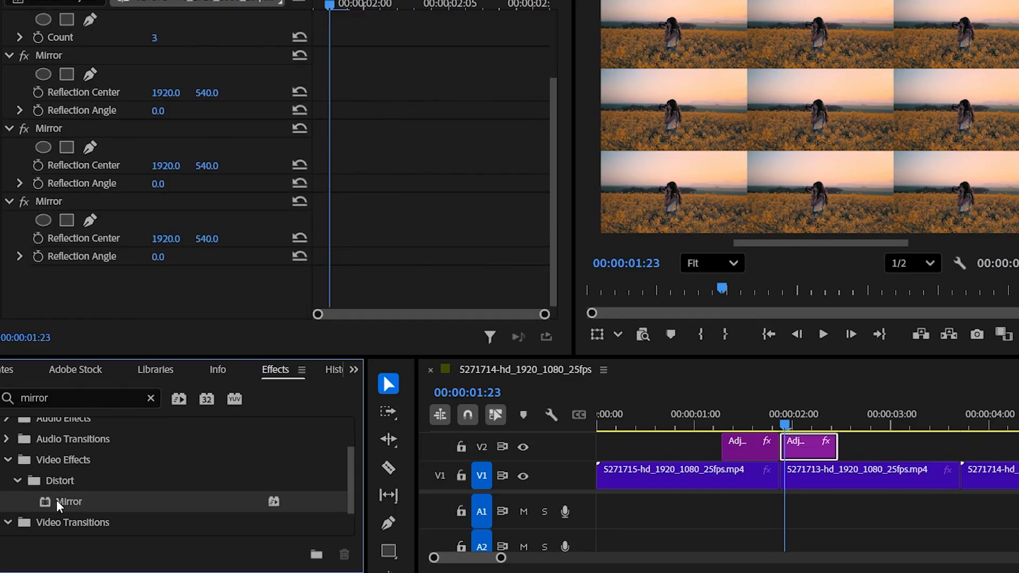
pyautogui.scroll(-1, 119, 268)
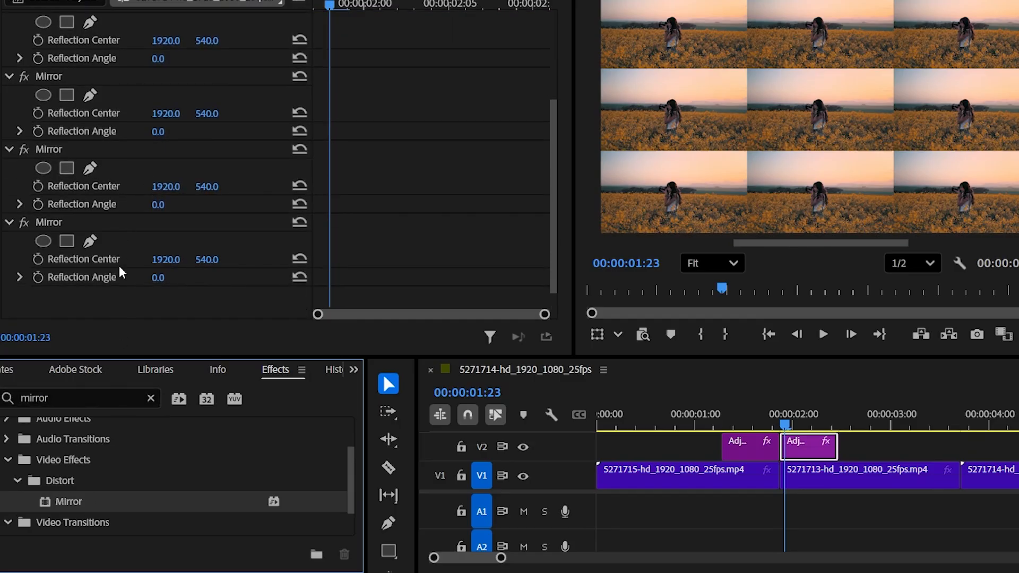
pyautogui.moveTo(322, 355); pyautogui.dragTo(324, 422)
pyautogui.scroll(5, 162, 194)
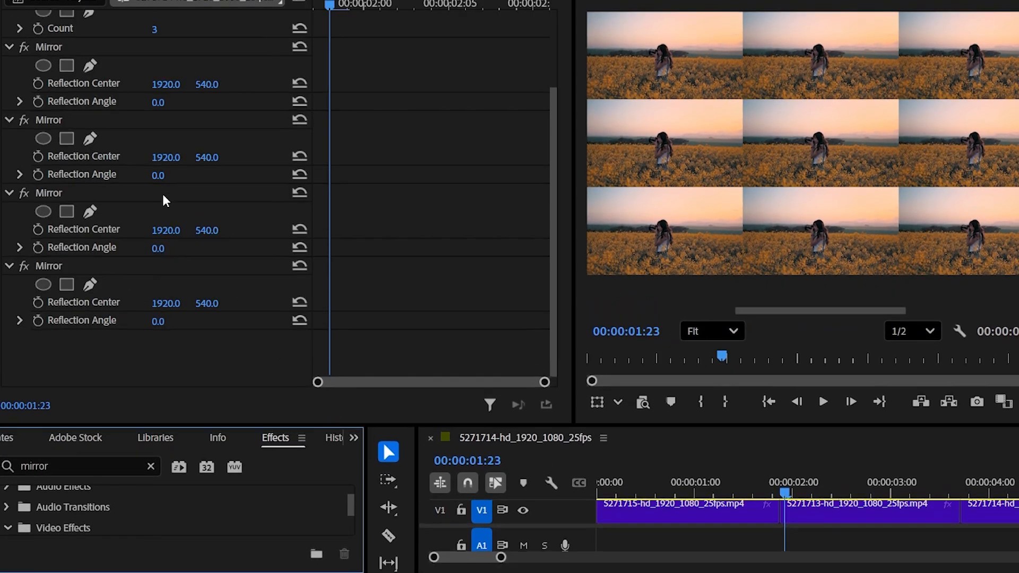
pyautogui.scroll(-5, 161, 197)
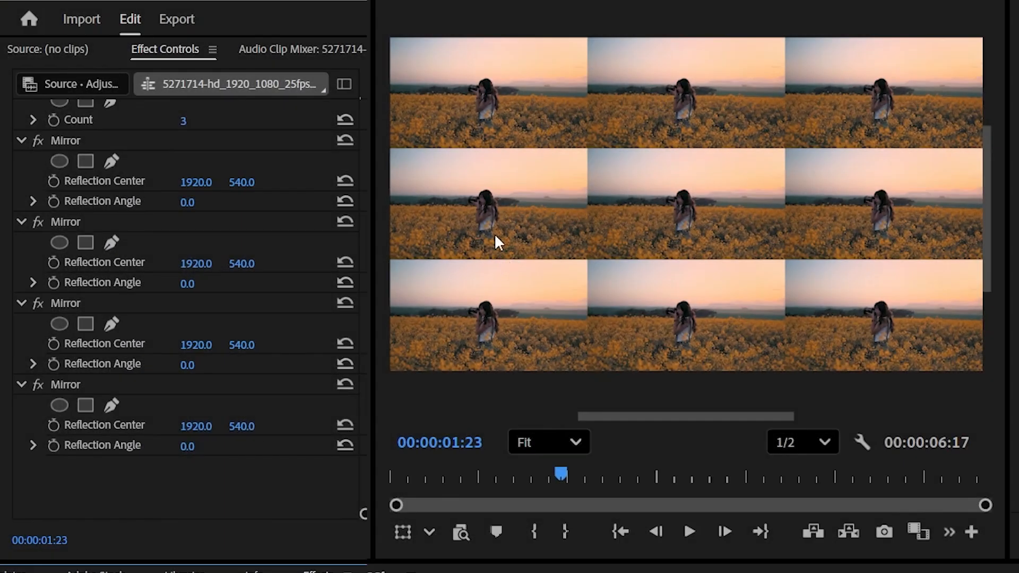
# Step: Set the first Mirror's Reflection Angle to 90° and its Reflection Center Y to 718
pyautogui.click(189, 206)
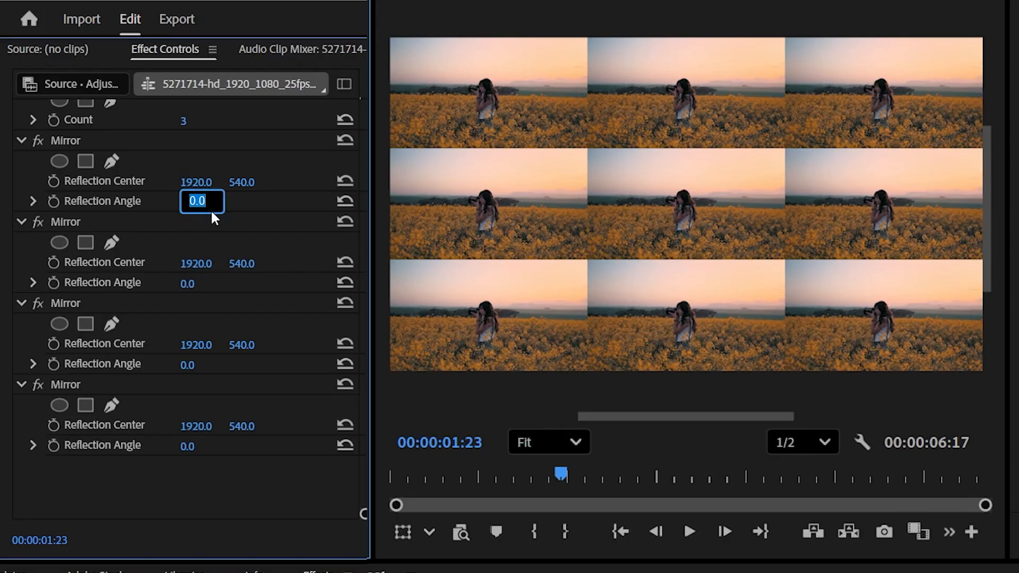
pyautogui.press('Return')
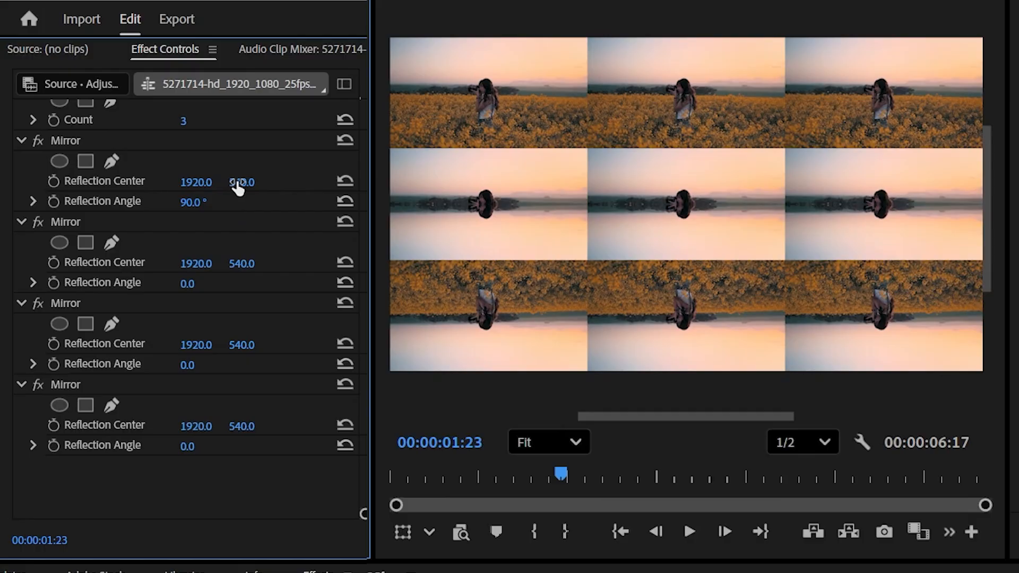
pyautogui.moveTo(238, 187); pyautogui.dragTo(327, 186)
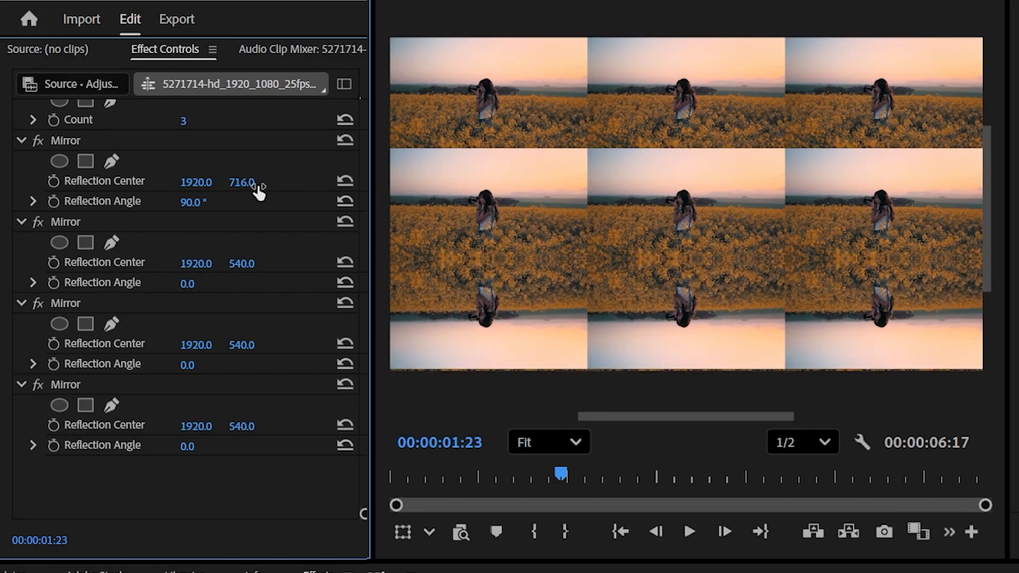
pyautogui.moveTo(259, 187); pyautogui.dragTo(260, 186)
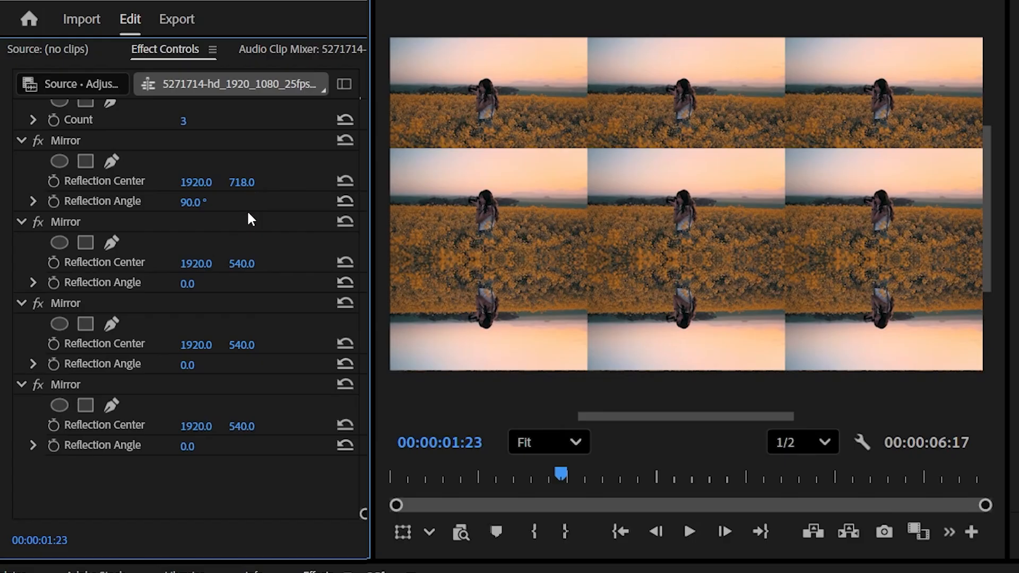
# Step: Fine-tune the first Mirror's Reflection Center Y to 719 so the lower row of tiles reflects seamlessly
pyautogui.click(551, 441)
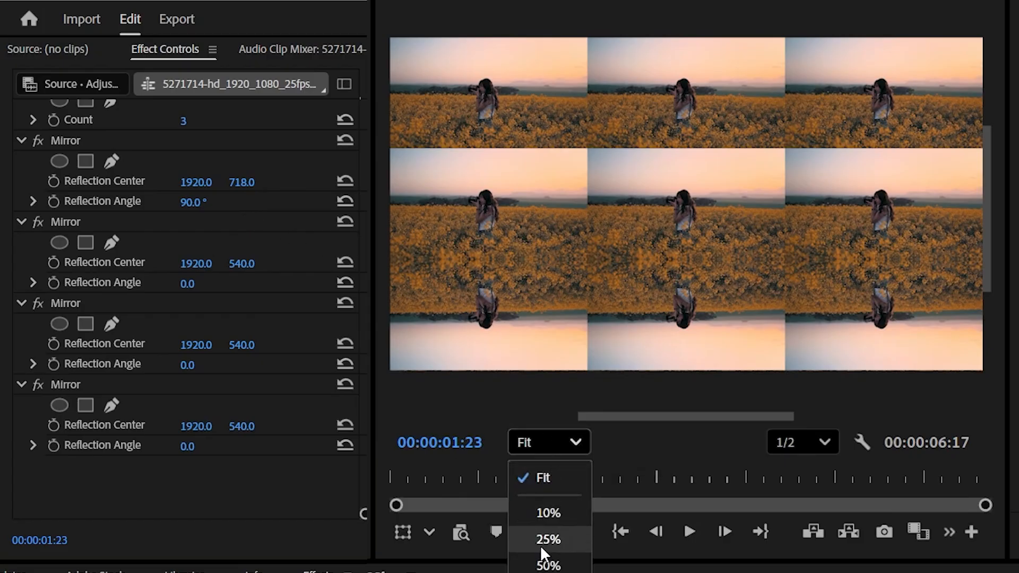
pyautogui.click(547, 565)
pyautogui.moveTo(745, 409); pyautogui.dragTo(692, 415)
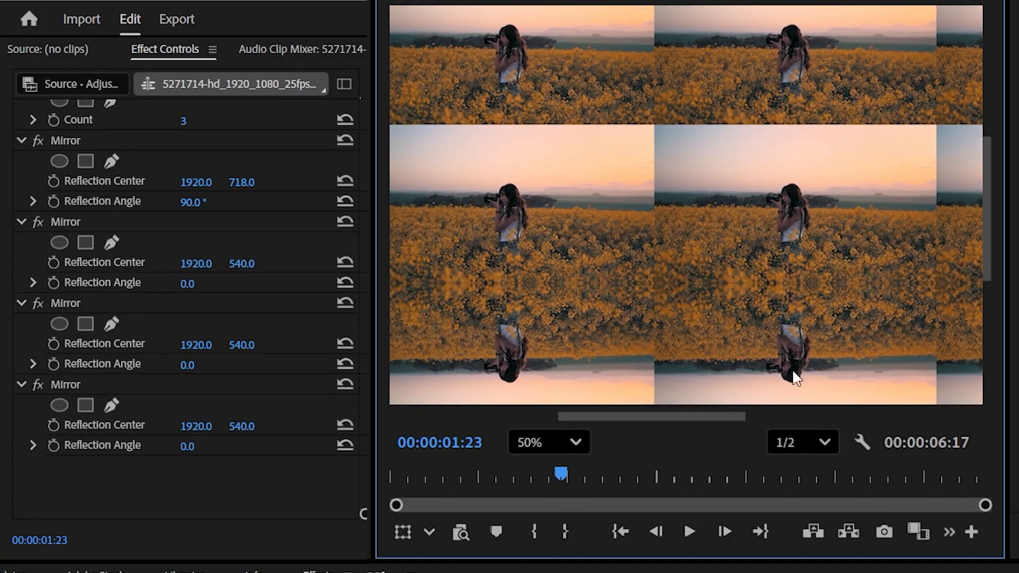
pyautogui.moveTo(986, 240); pyautogui.dragTo(990, 283)
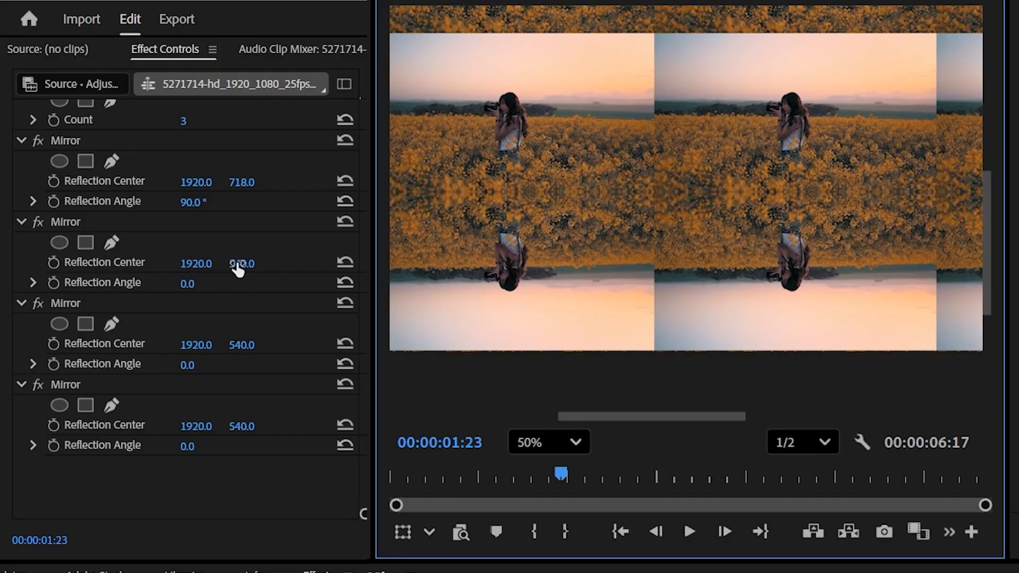
pyautogui.moveTo(240, 264); pyautogui.dragTo(241, 264)
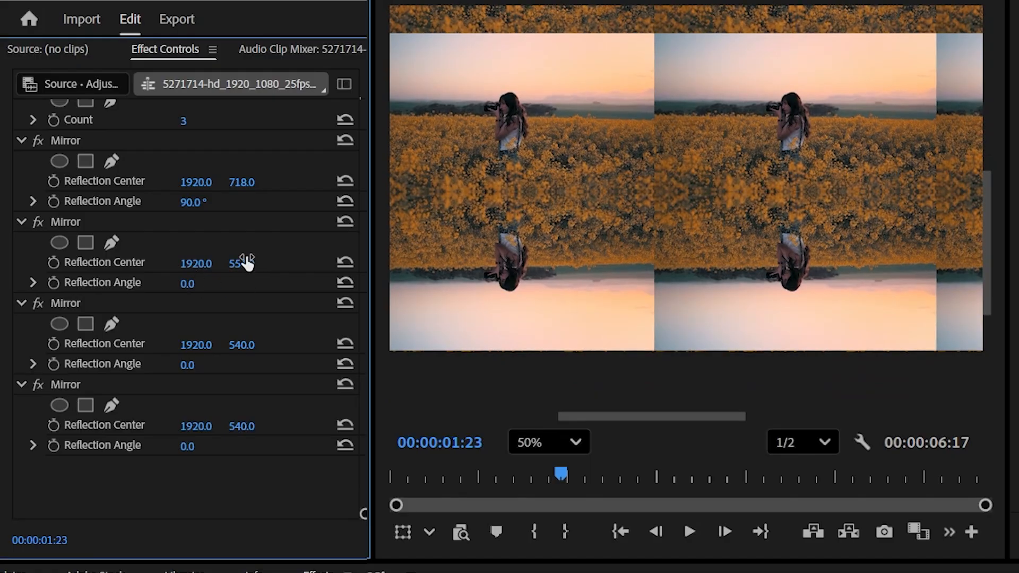
pyautogui.moveTo(241, 184); pyautogui.dragTo(254, 189)
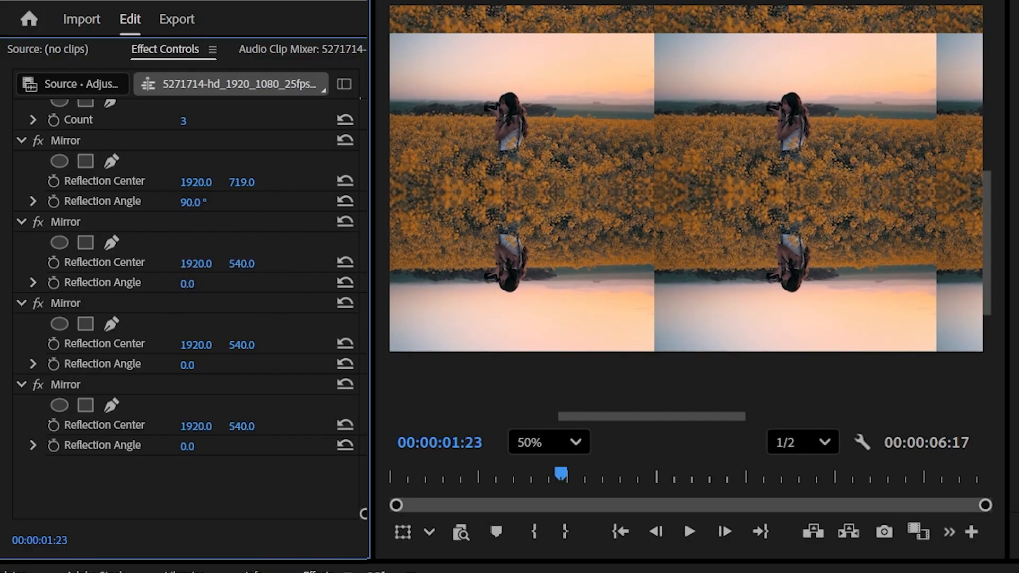
pyautogui.click(562, 449)
pyautogui.click(544, 472)
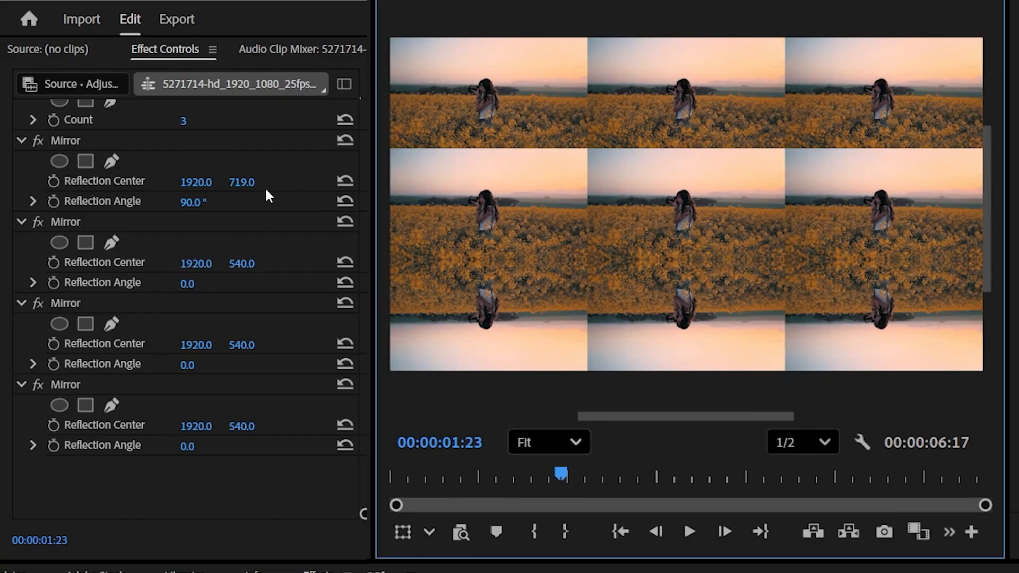
# Step: Set the second Mirror's Reflection Angle to -90°
pyautogui.click(201, 281)
pyautogui.write('-')
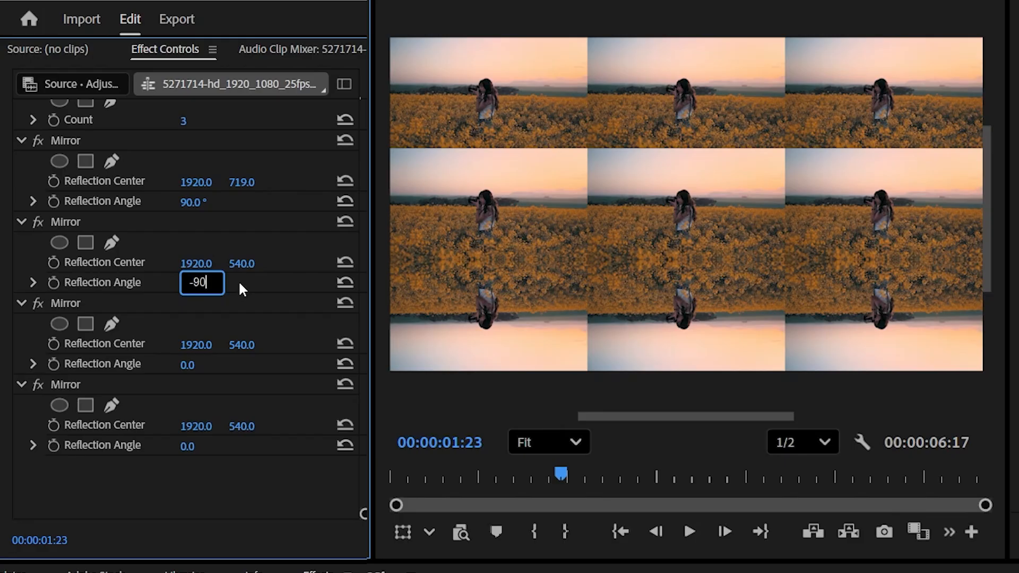
pyautogui.write('90')
pyautogui.press('Return')
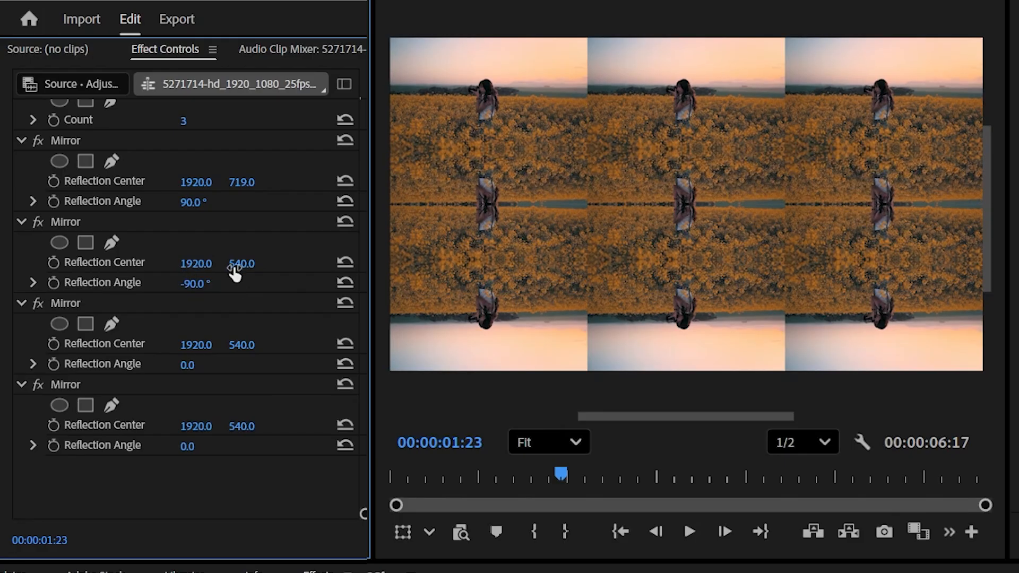
# Step: Set the second Mirror's Reflection Center Y to 360, checking at 50% preview zoom that the upper seam line is gone
pyautogui.moveTo(239, 265); pyautogui.dragTo(143, 265)
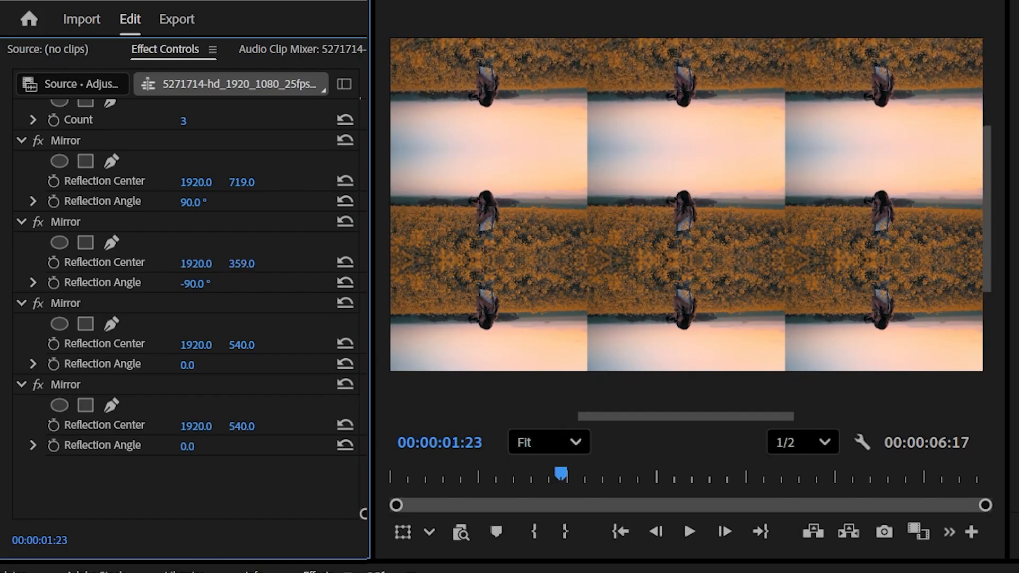
pyautogui.click(573, 442)
pyautogui.click(544, 565)
pyautogui.moveTo(660, 416); pyautogui.dragTo(595, 418)
pyautogui.moveTo(988, 244); pyautogui.dragTo(991, 226)
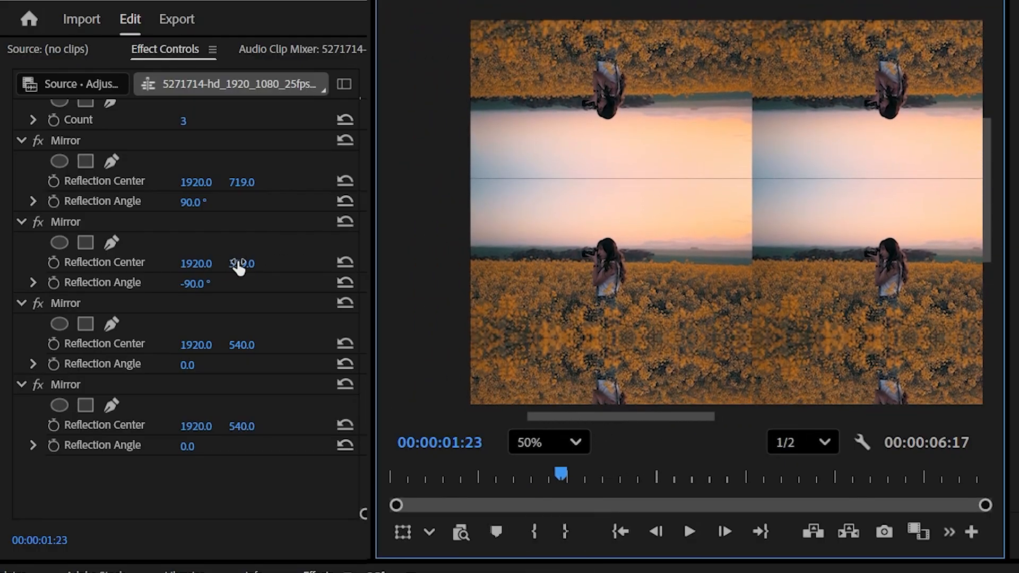
pyautogui.moveTo(241, 263); pyautogui.dragTo(243, 263)
pyautogui.click(575, 442)
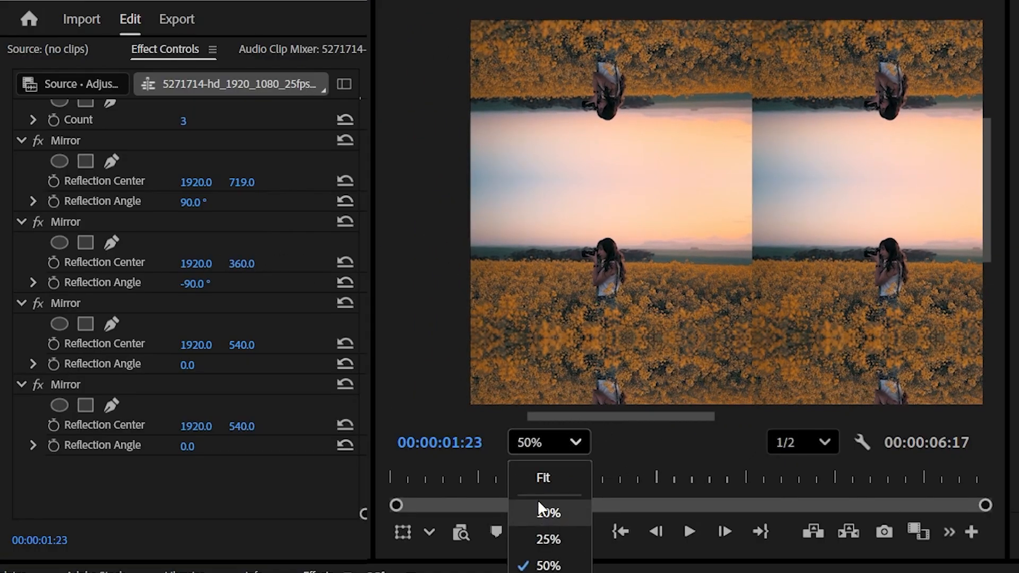
pyautogui.click(540, 478)
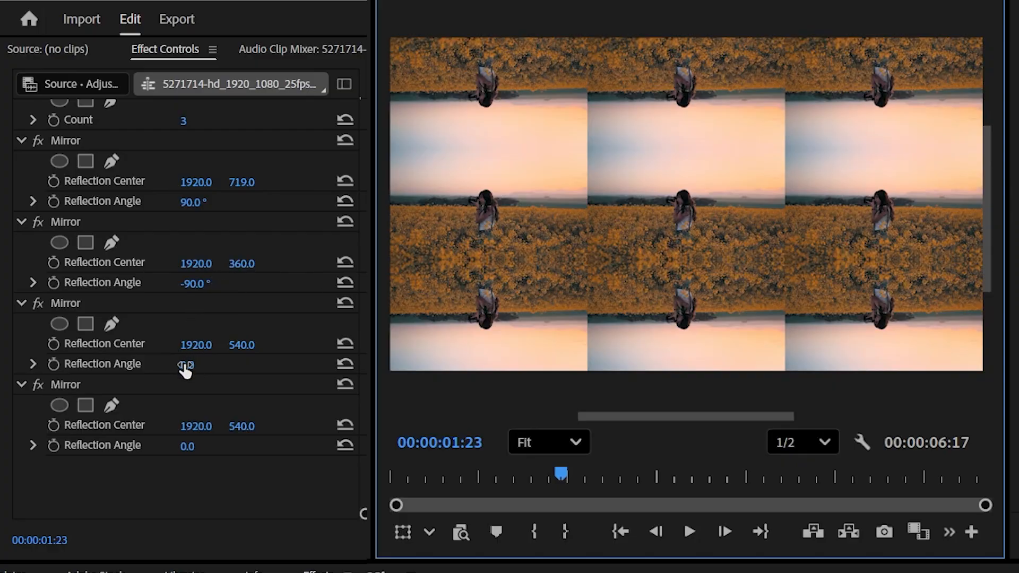
# Step: Set the third Mirror's Reflection Angle to 180° and its Reflection Center X to 640, checking the vertical seam at 50% preview zoom
pyautogui.click(200, 364)
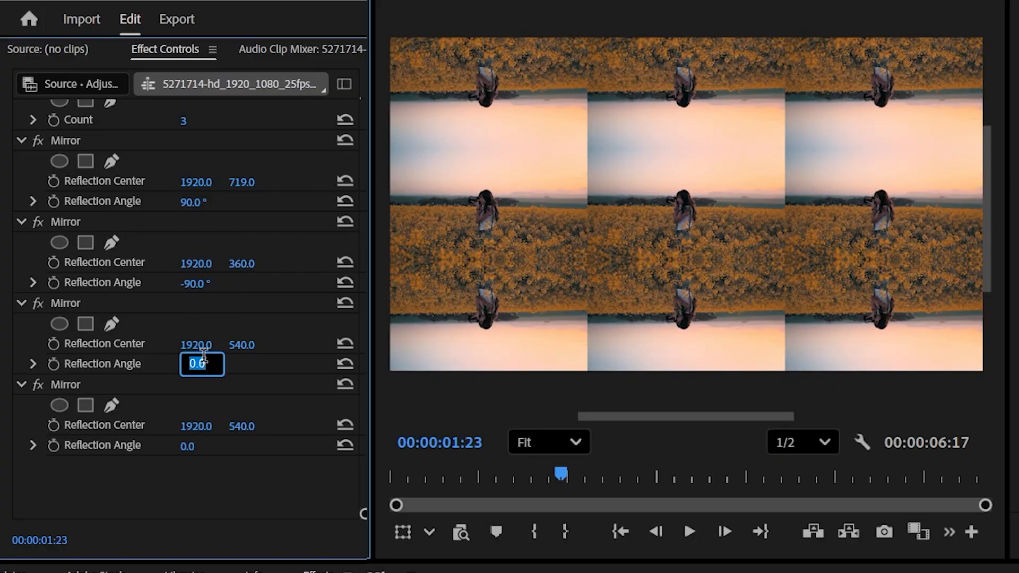
pyautogui.write('180')
pyautogui.press('Return')
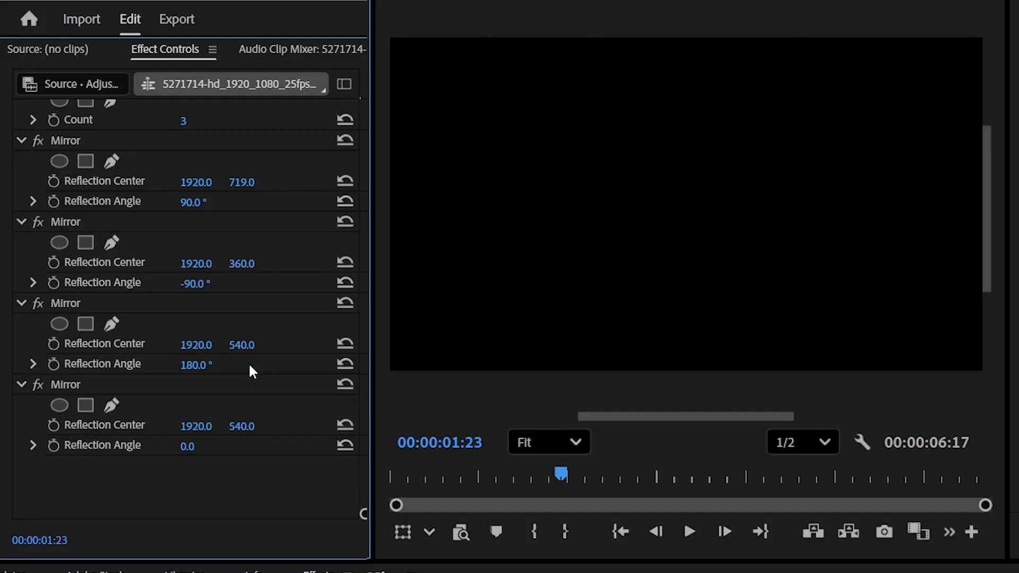
pyautogui.moveTo(200, 350); pyautogui.dragTo(64, 350)
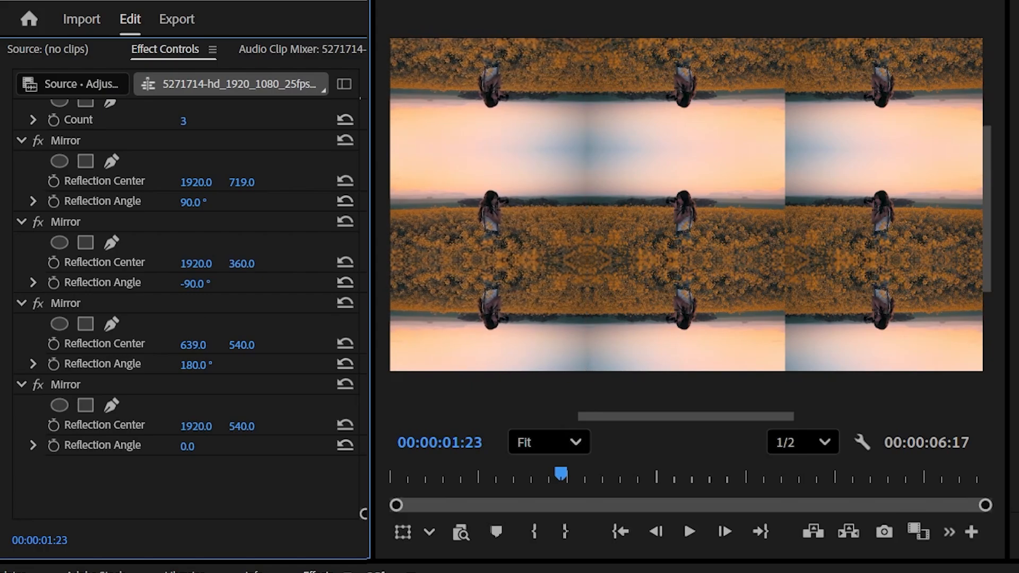
pyautogui.click(546, 441)
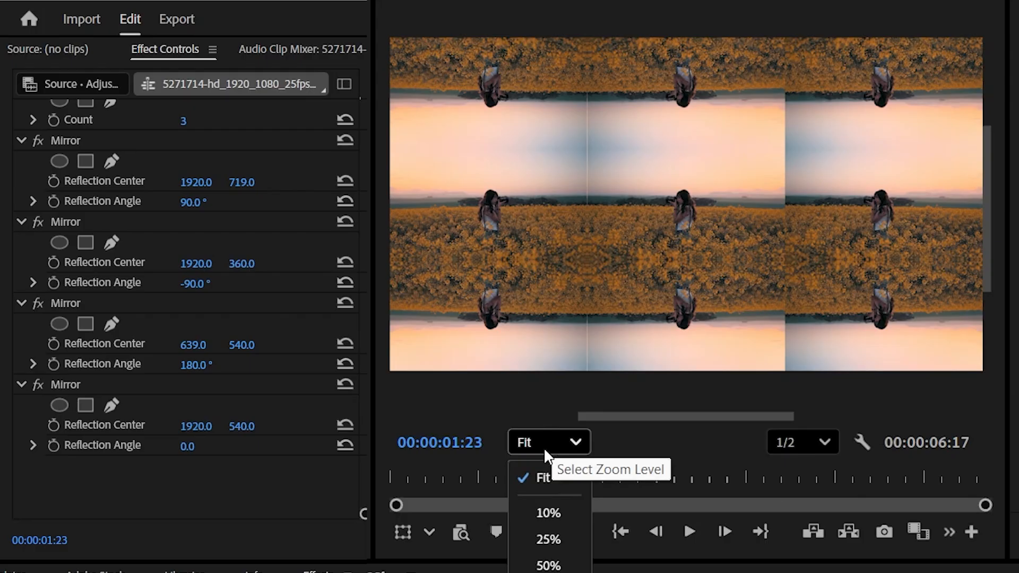
pyautogui.click(548, 564)
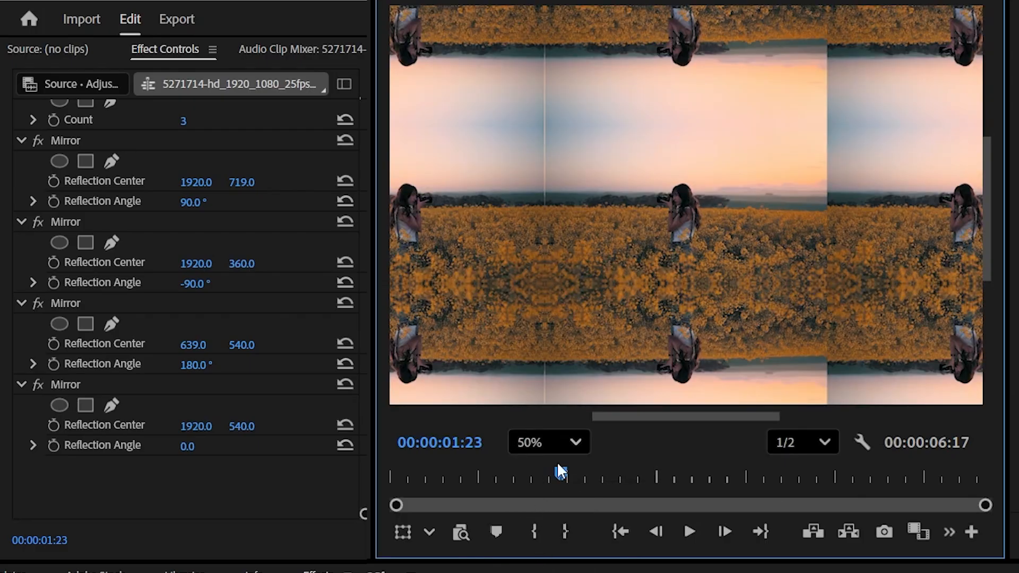
pyautogui.moveTo(686, 416); pyautogui.dragTo(676, 423)
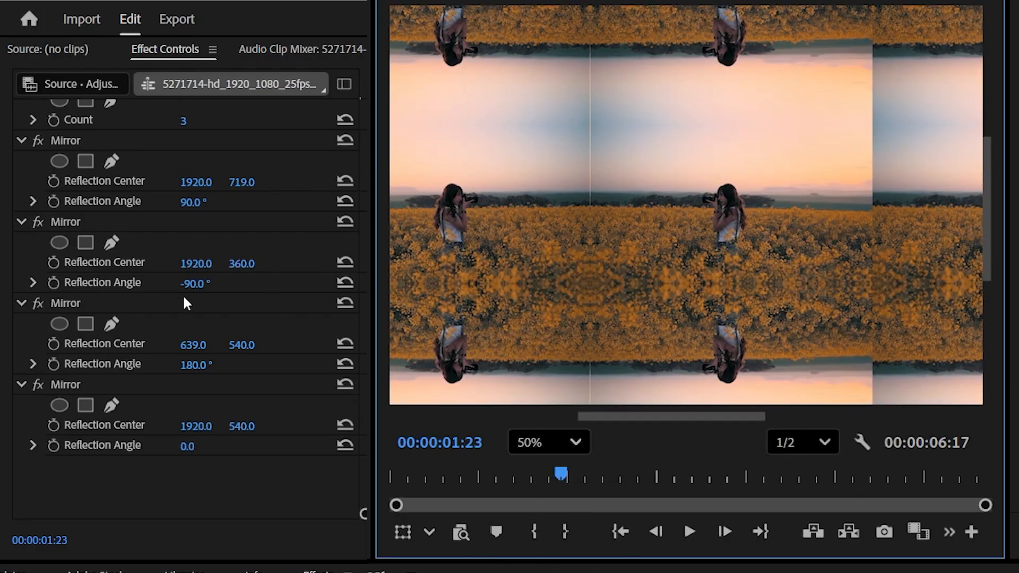
pyautogui.moveTo(199, 345); pyautogui.dragTo(200, 345)
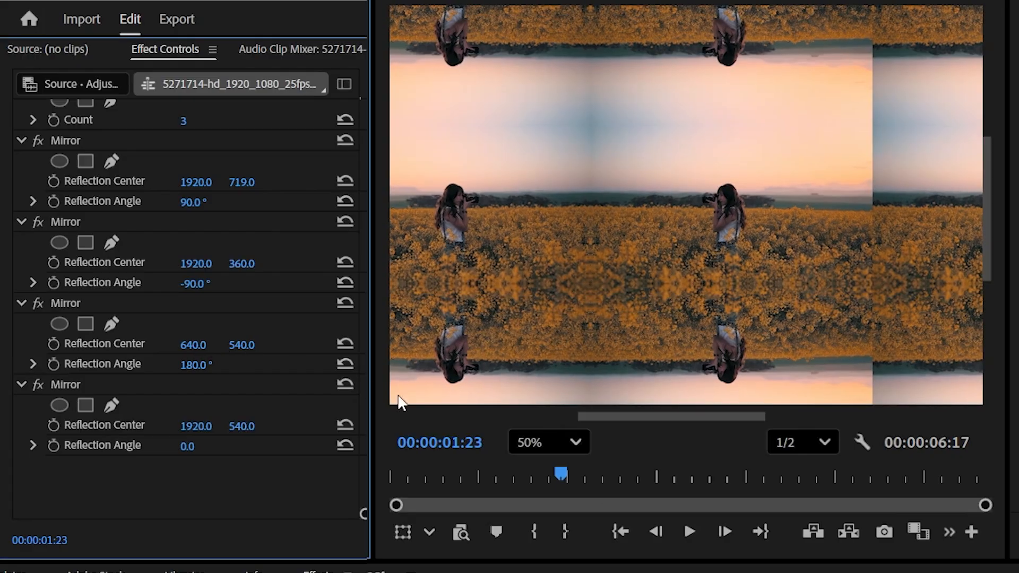
# Step: Set the fourth Mirror's Reflection Center X to 1276 and inspect the vertical seams at 50% before refitting the preview
pyautogui.moveTo(627, 411); pyautogui.dragTo(690, 368)
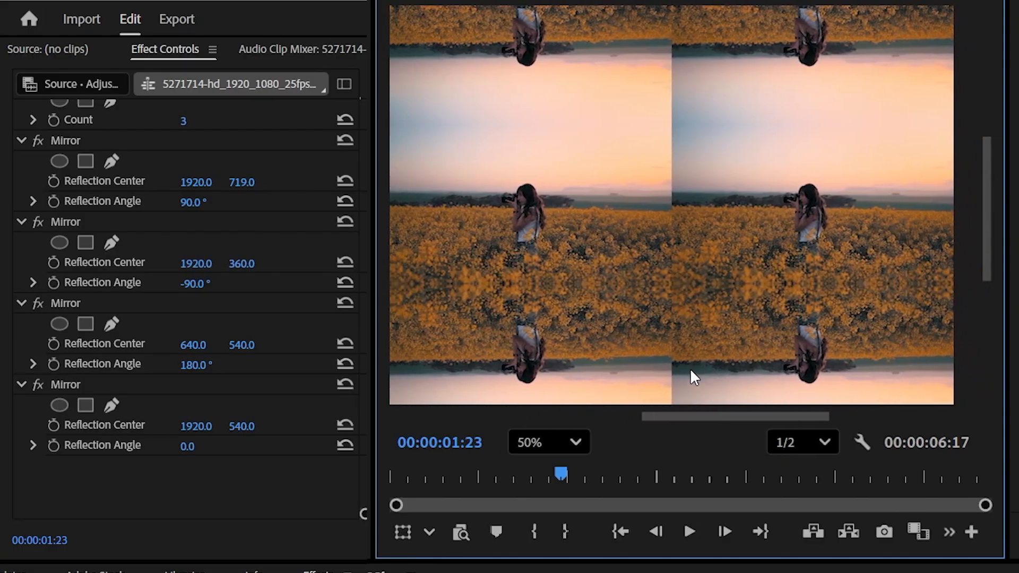
pyautogui.click(207, 428)
pyautogui.moveTo(207, 427); pyautogui.dragTo(152, 427)
pyautogui.click(573, 442)
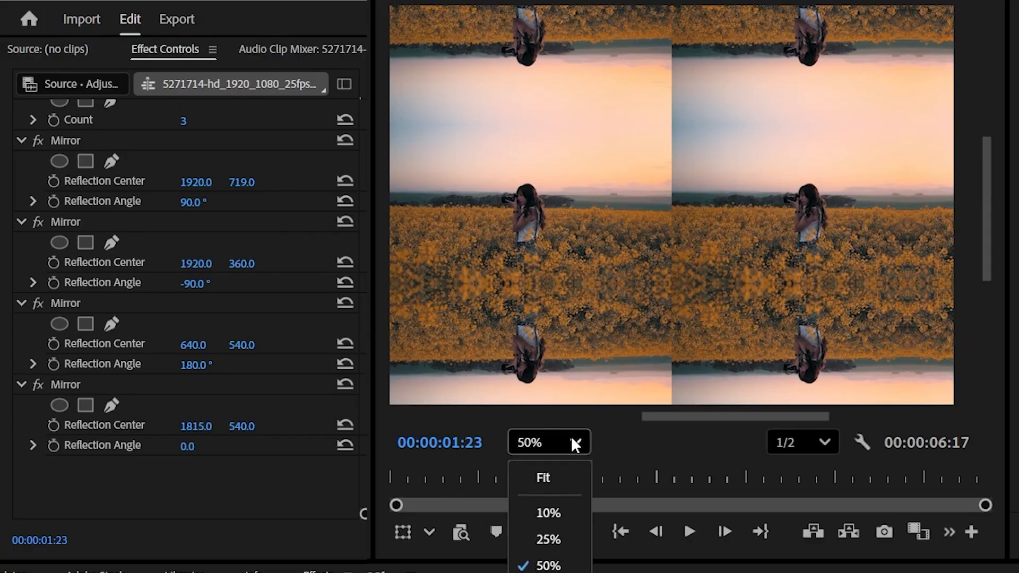
pyautogui.click(532, 471)
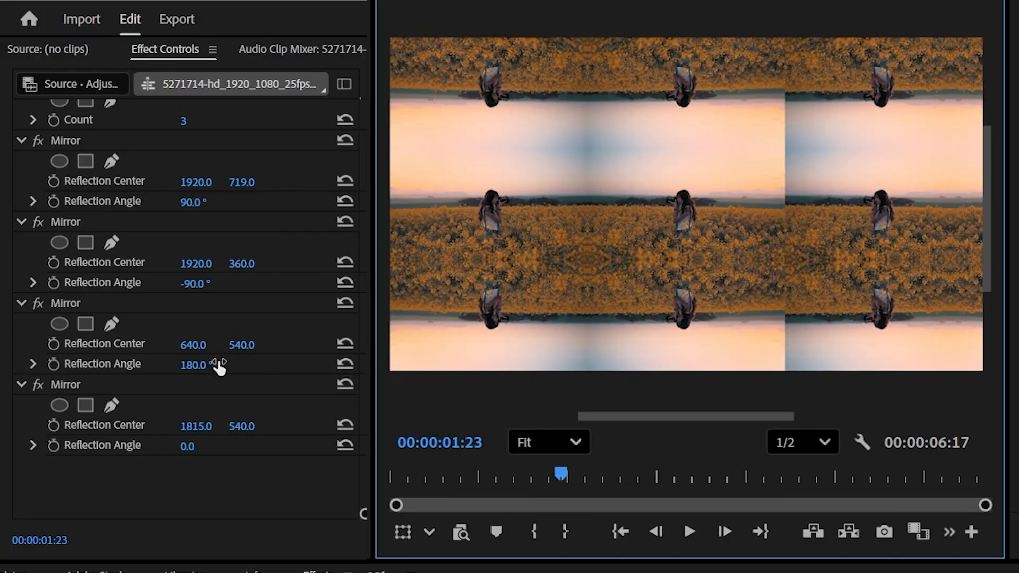
pyautogui.moveTo(200, 427); pyautogui.dragTo(0, 428)
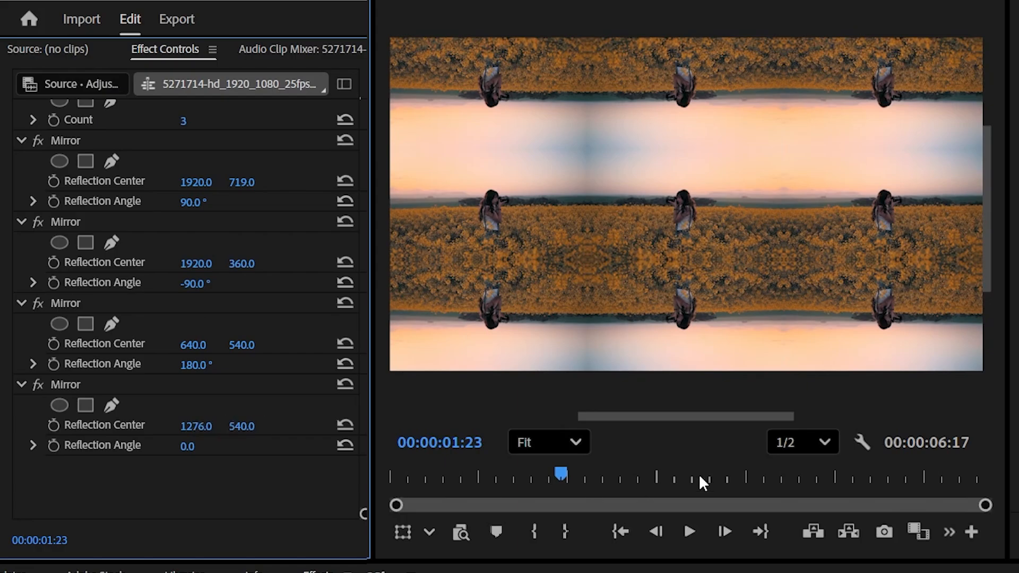
pyautogui.click(571, 440)
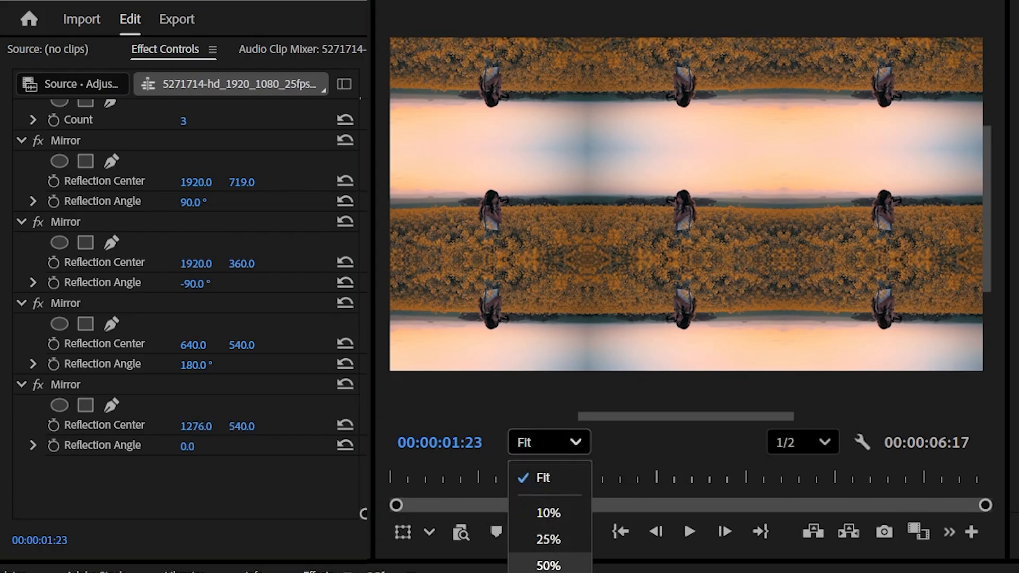
pyautogui.click(548, 564)
pyautogui.moveTo(728, 417)
pyautogui.mouseDown()
pyautogui.moveTo(793, 415)
pyautogui.moveTo(702, 418)
pyautogui.moveTo(721, 413)
pyautogui.mouseUp()
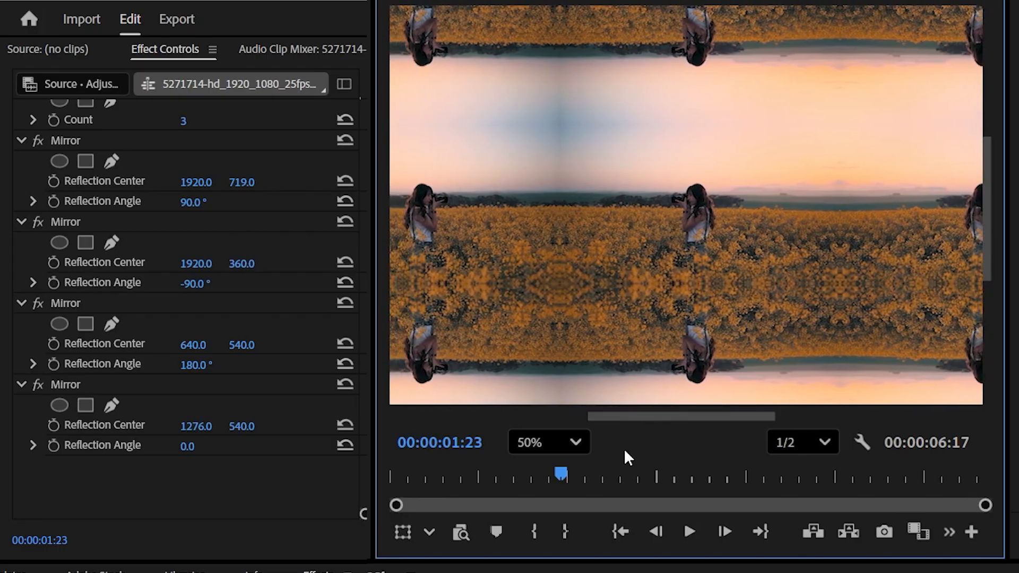
pyautogui.click(576, 442)
pyautogui.click(543, 477)
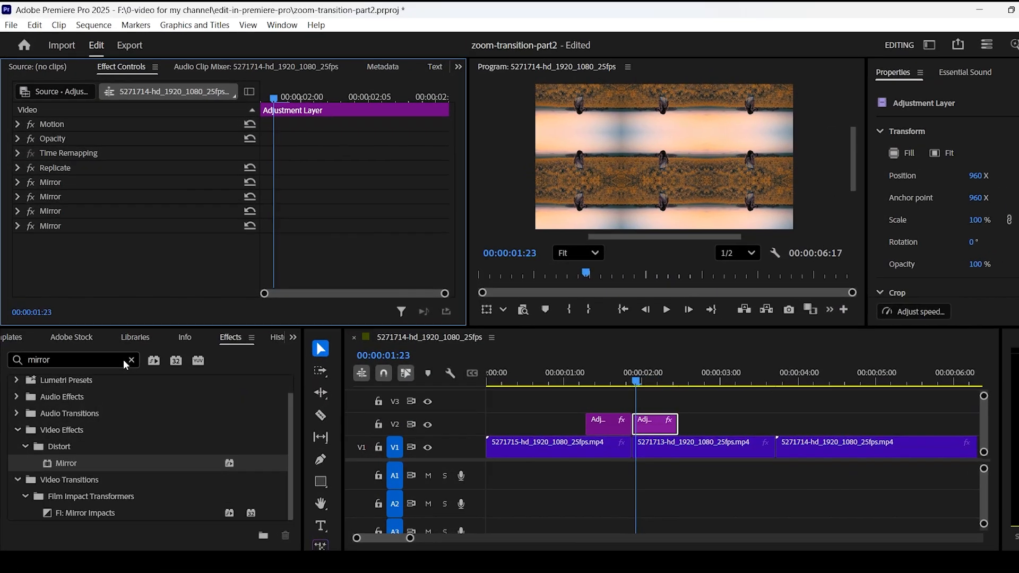
# Step: Find the Transform video effect by searching for "transfo" and apply it to the second adjustment layer
pyautogui.click(126, 363)
pyautogui.click(89, 363)
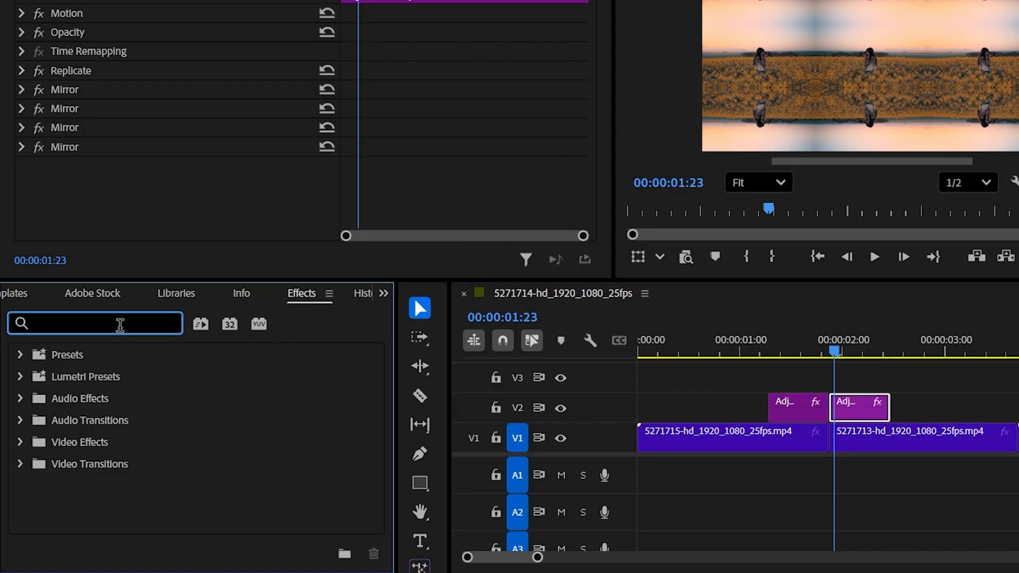
pyautogui.write('trans')
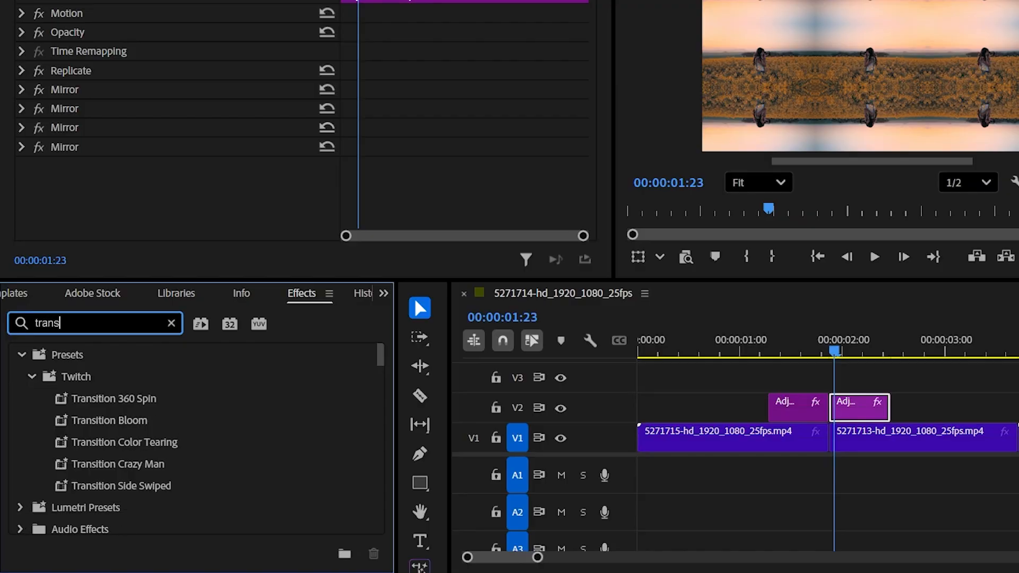
pyautogui.write('fo')
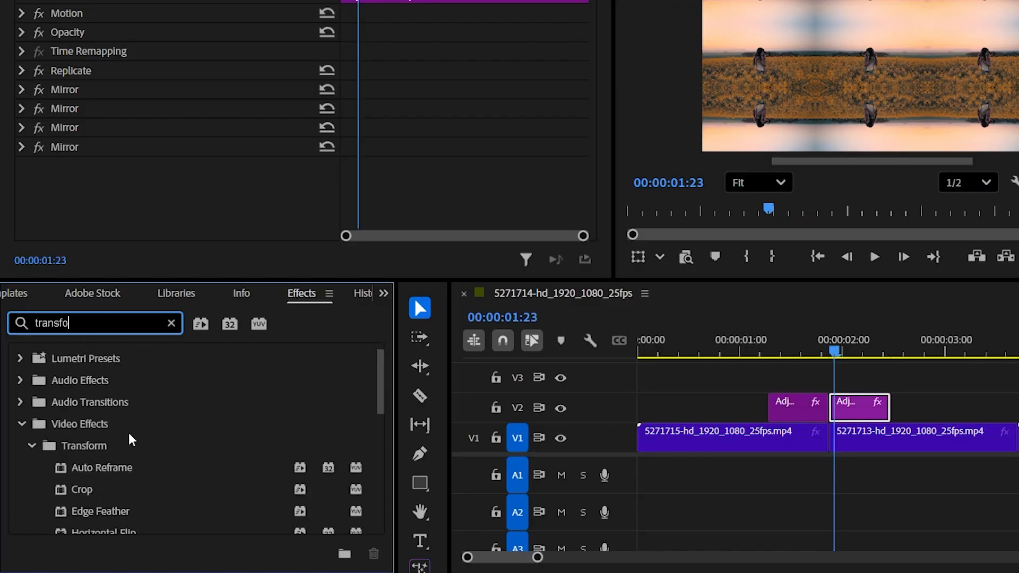
pyautogui.scroll(-5, 130, 439)
pyautogui.click(96, 430)
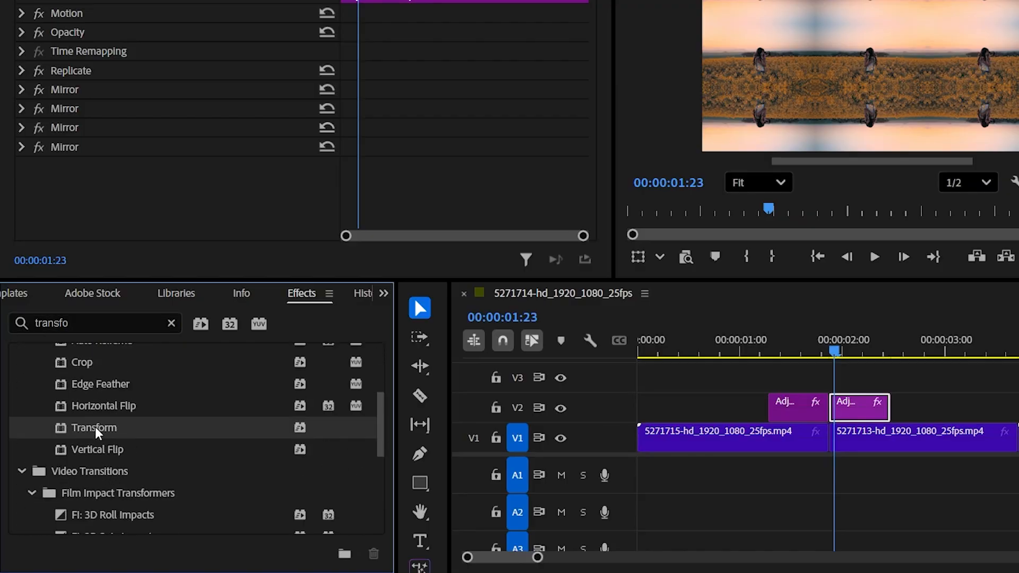
pyautogui.moveTo(93, 433); pyautogui.dragTo(860, 407)
# Step: Start Scale keyframing in the Transform effect at the second adjustment layer's first frame, 00:00:01:22, with a value of 150
pyautogui.scroll(-4, 57, 130)
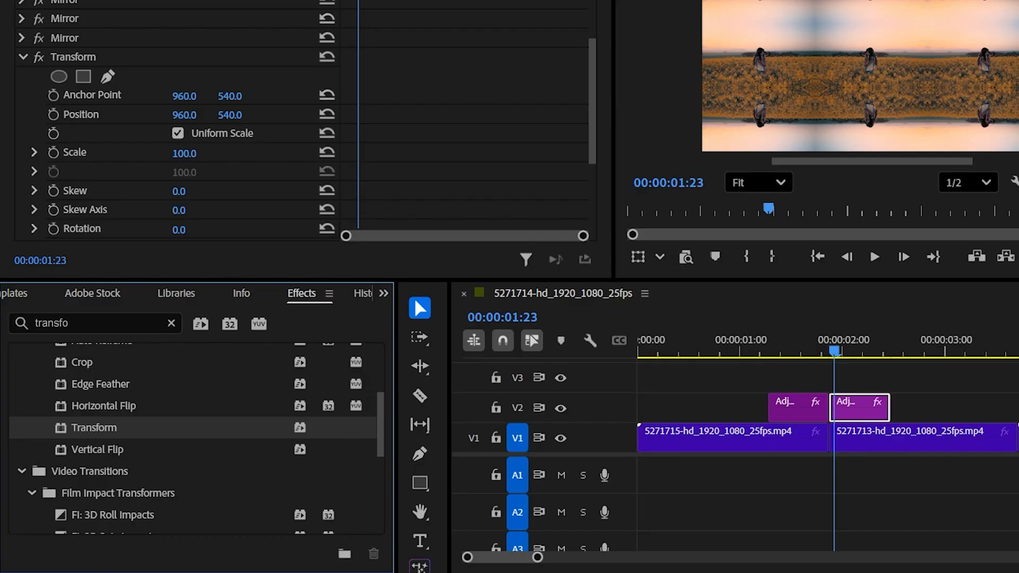
pyautogui.click(344, 12)
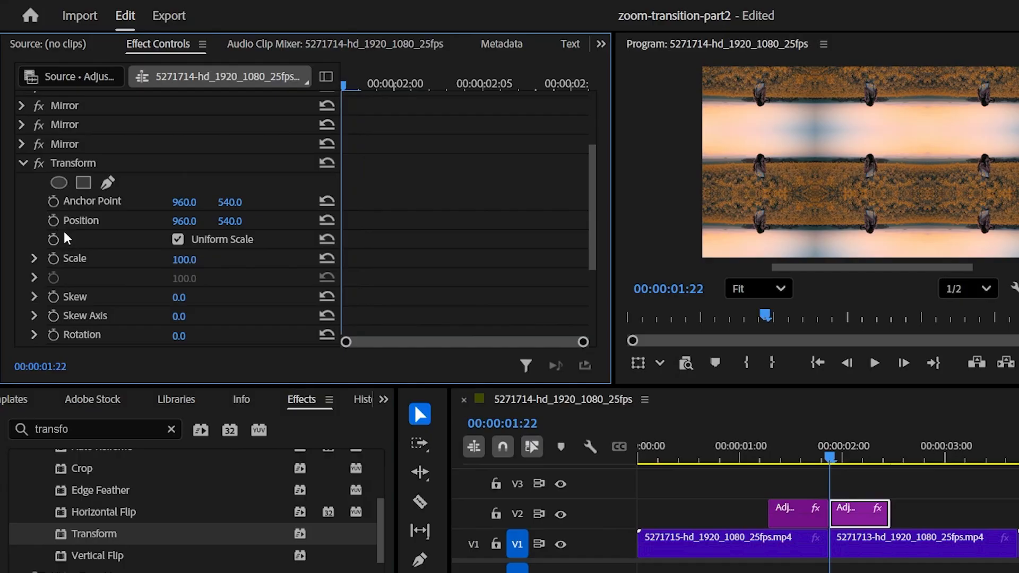
pyautogui.click(53, 259)
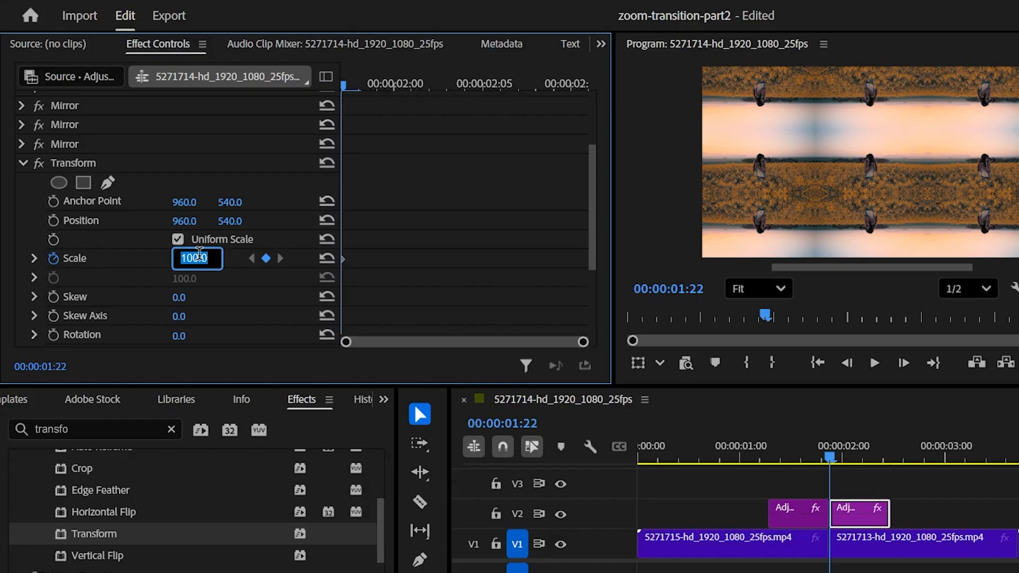
pyautogui.write('150')
pyautogui.press('Return')
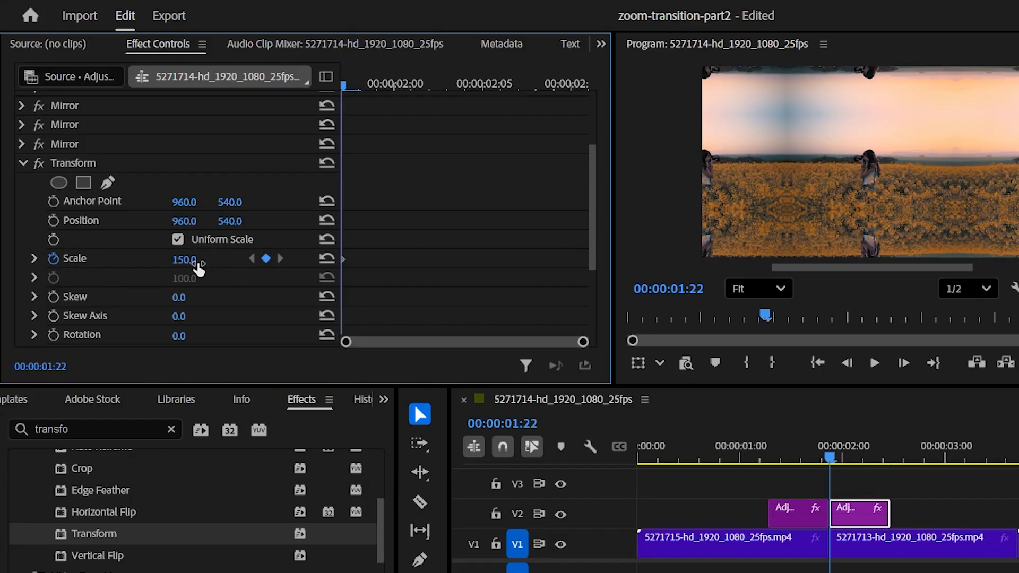
# Step: Add a second Transform Scale keyframe of 300 at 00:00:02:09
pyautogui.moveTo(342, 86); pyautogui.dragTo(552, 109)
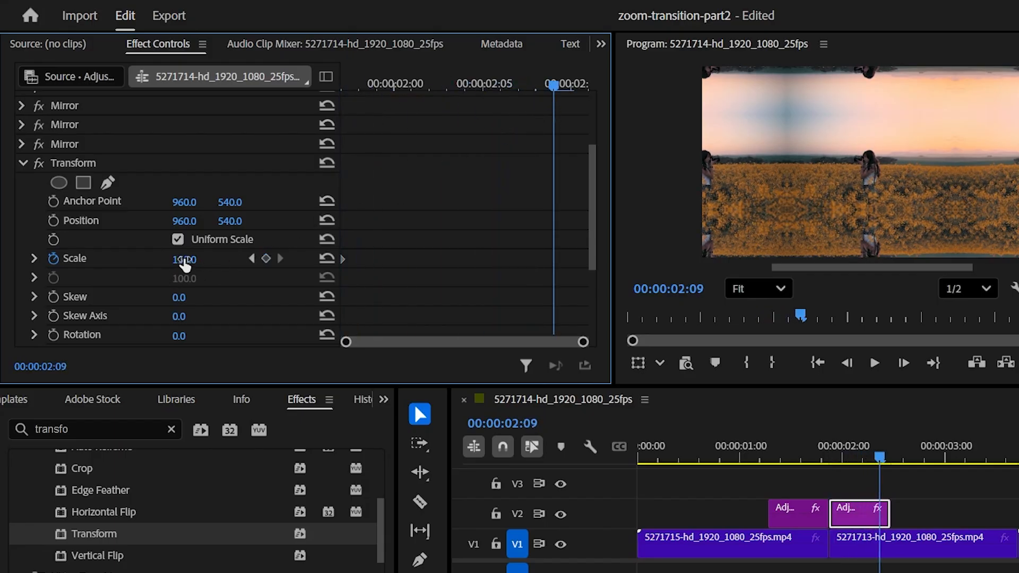
pyautogui.click(195, 257)
pyautogui.write('300')
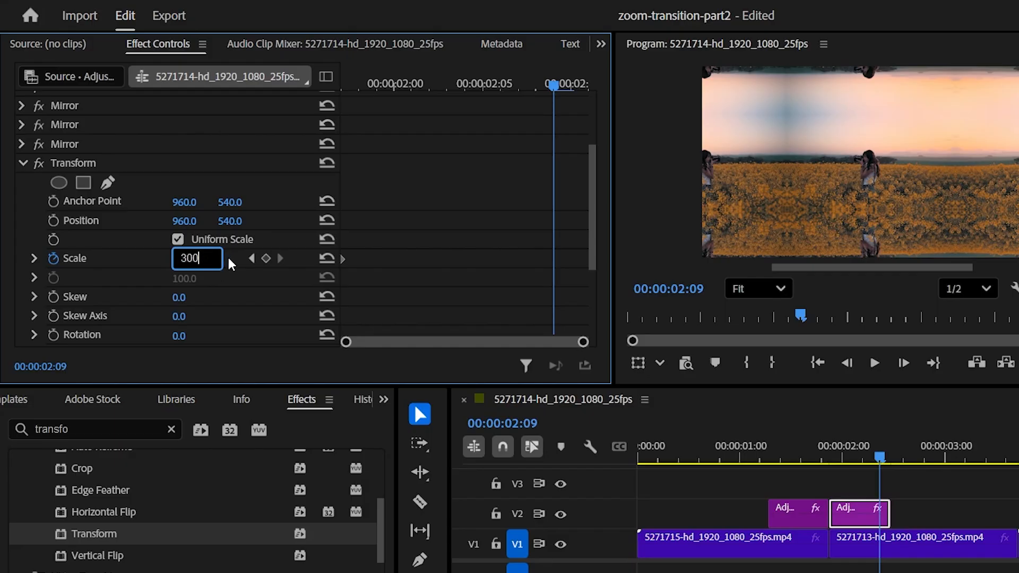
pyautogui.press('Return')
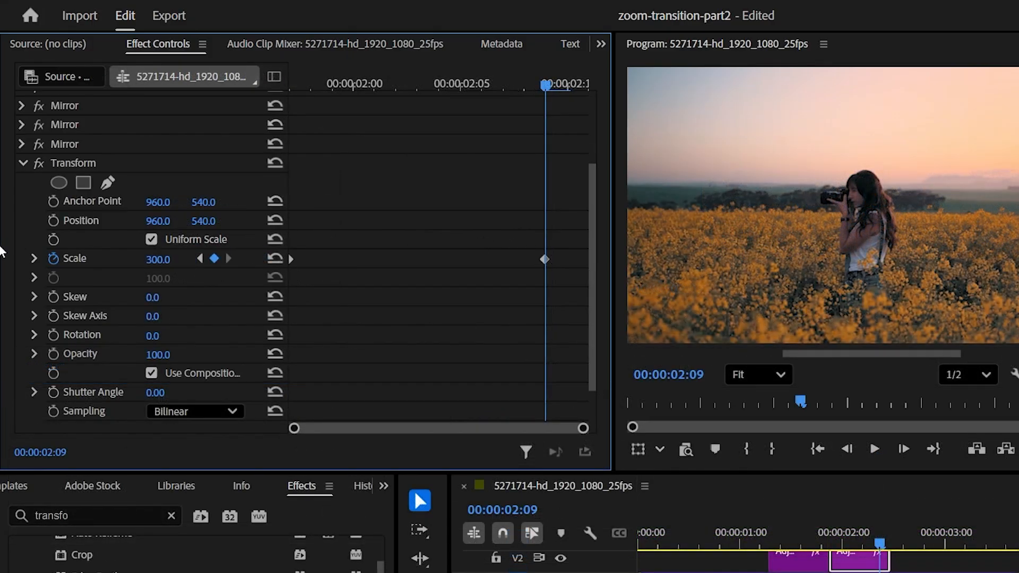
# Step: Expand the Scale graph and apply Ease In and Ease Out to both Transform Scale keyframes
pyautogui.click(35, 259)
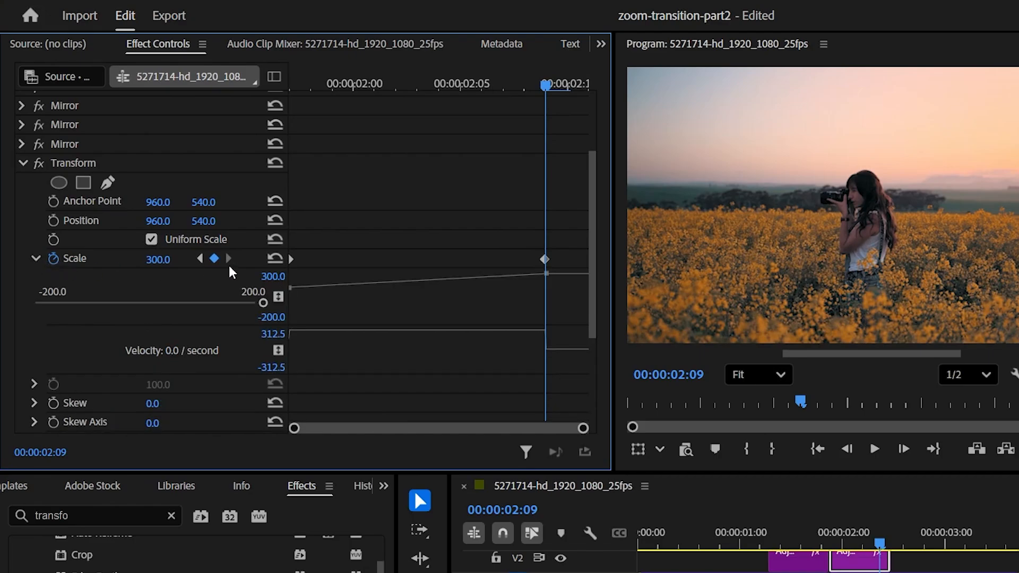
pyautogui.moveTo(562, 235); pyautogui.dragTo(271, 324)
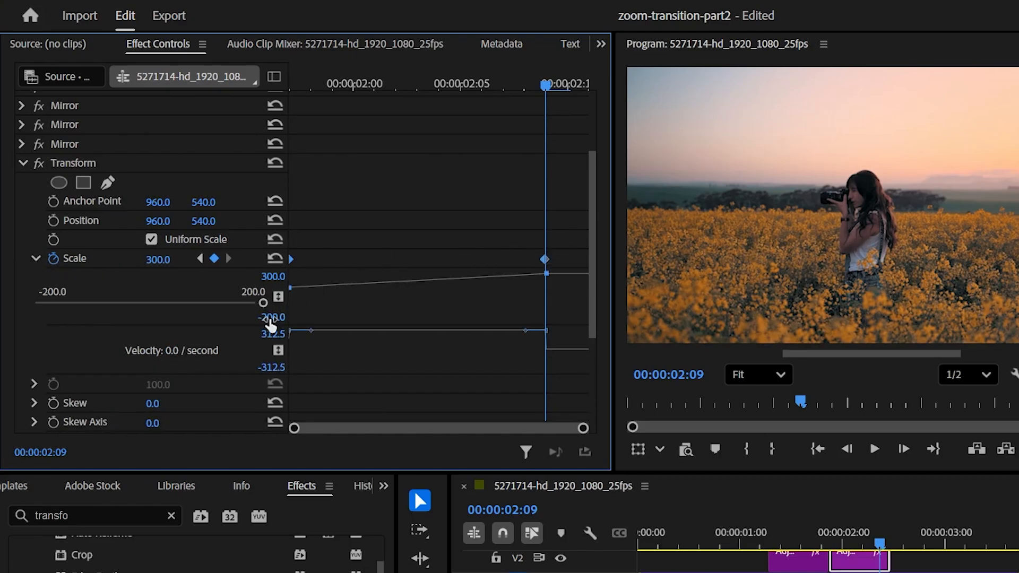
pyautogui.rightClick(545, 259)
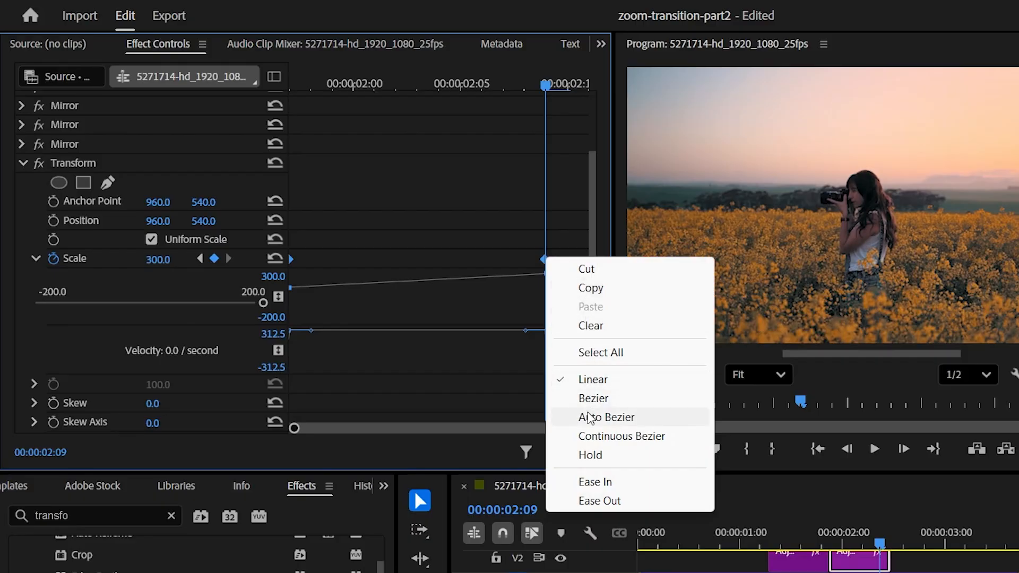
pyautogui.click(588, 483)
pyautogui.rightClick(547, 260)
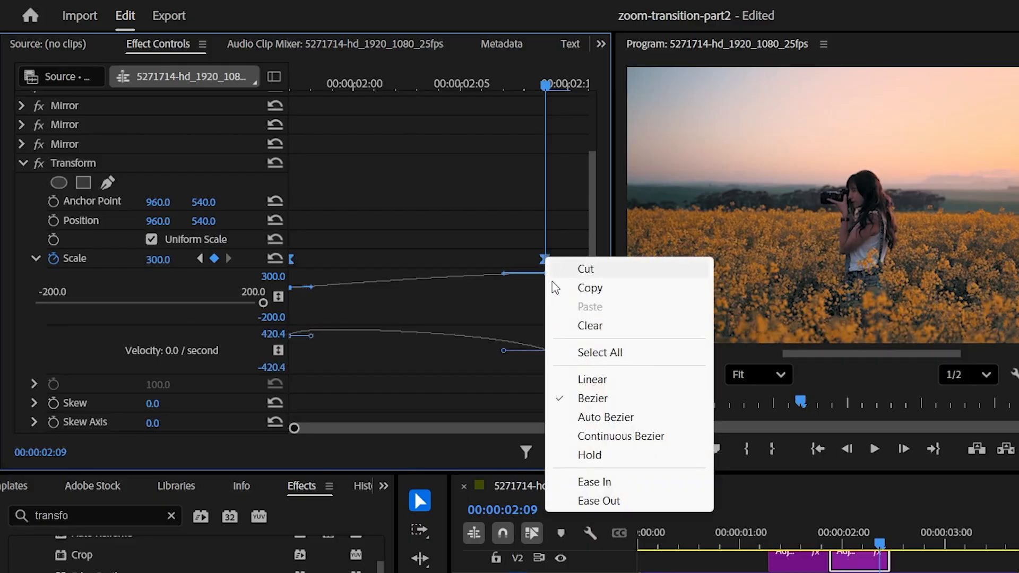
pyautogui.click(599, 501)
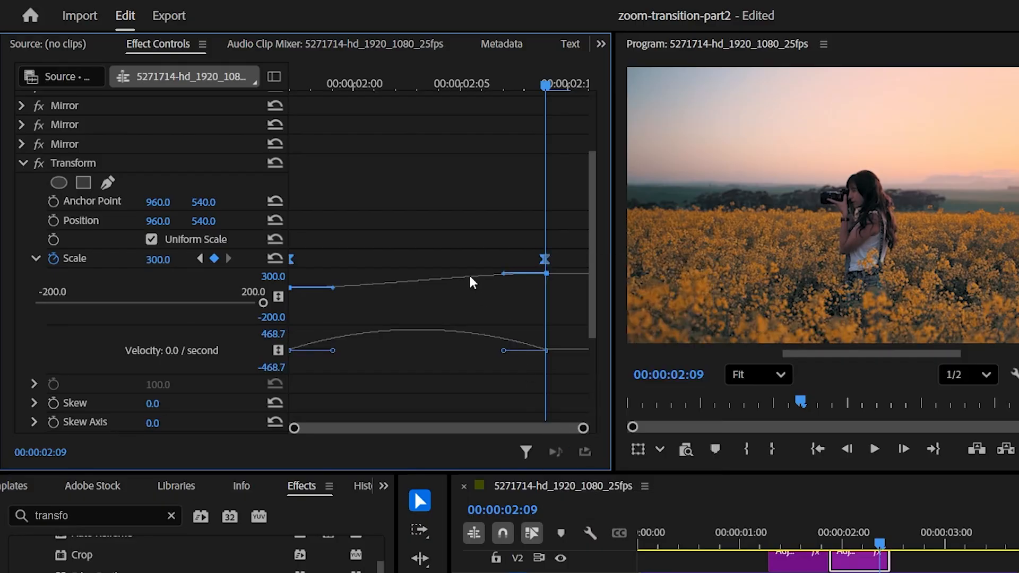
# Step: Enlarge the Transform Scale graph and reshape its curve to rise sharply at the first keyframe and level off gradually into the second
pyautogui.moveTo(582, 428); pyautogui.dragTo(414, 423)
pyautogui.moveTo(429, 326); pyautogui.dragTo(425, 363)
pyautogui.moveTo(596, 253); pyautogui.dragTo(598, 310)
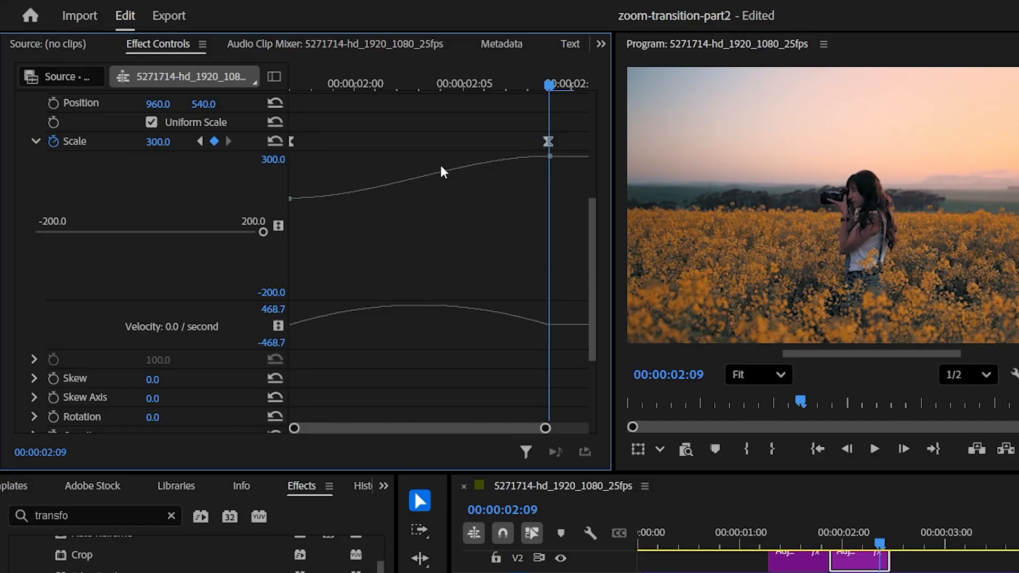
pyautogui.click(291, 142)
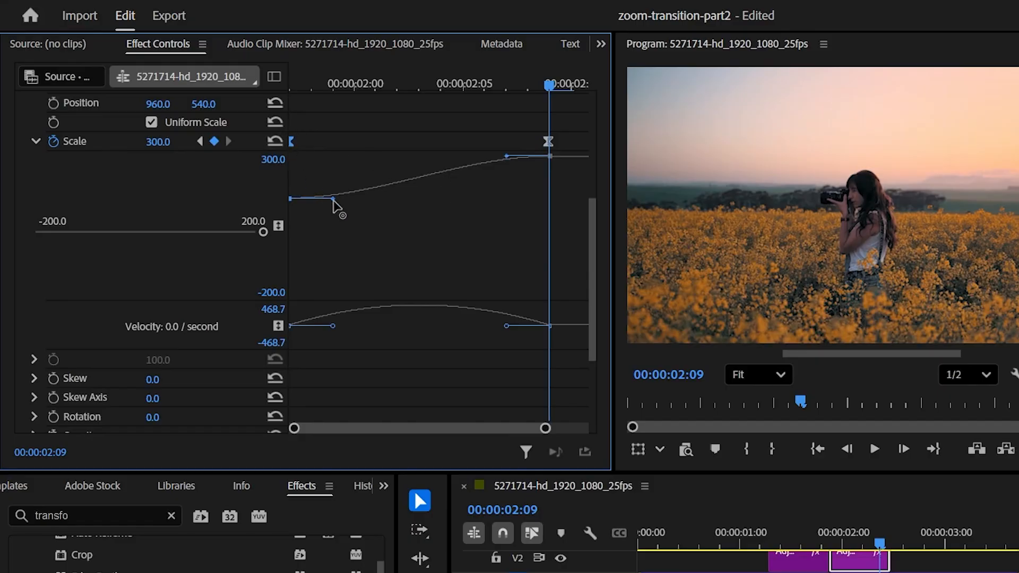
pyautogui.moveTo(333, 200); pyautogui.dragTo(290, 199)
pyautogui.moveTo(507, 156); pyautogui.dragTo(417, 159)
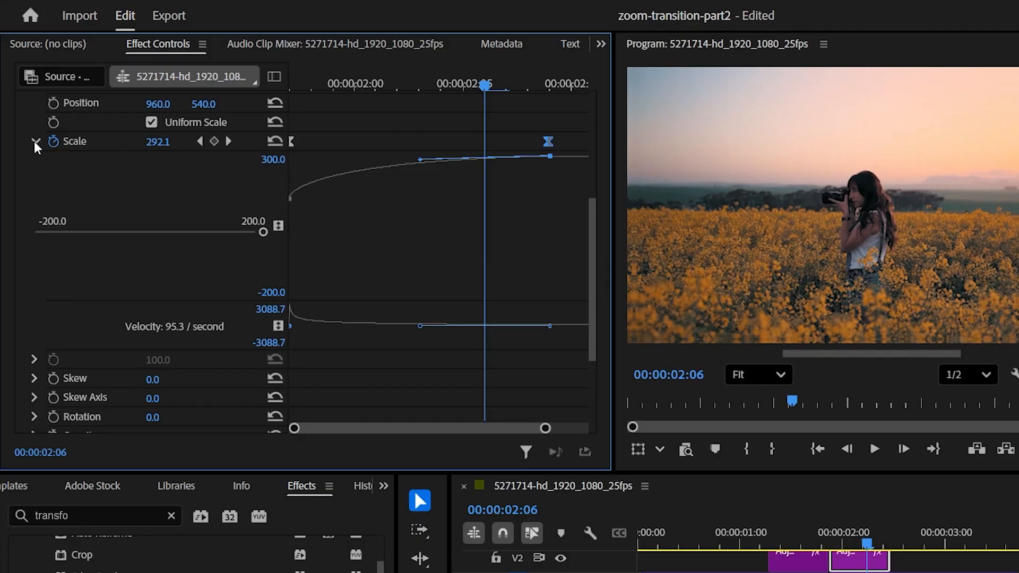
# Step: Disable the composition's shutter angle in the Transform effect and set Shutter Angle to 360
pyautogui.click(36, 142)
pyautogui.click(151, 326)
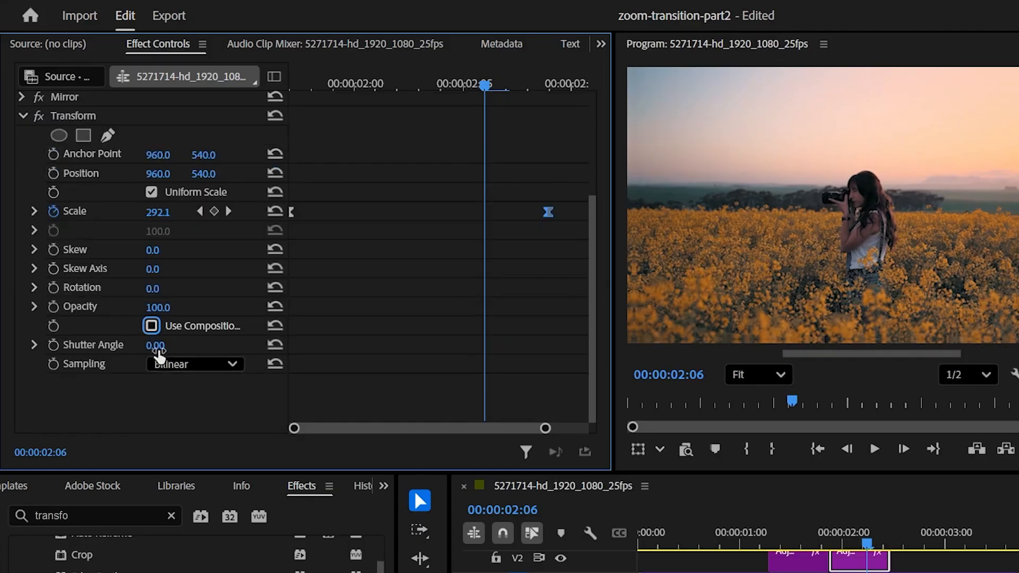
pyautogui.click(158, 348)
pyautogui.write('360')
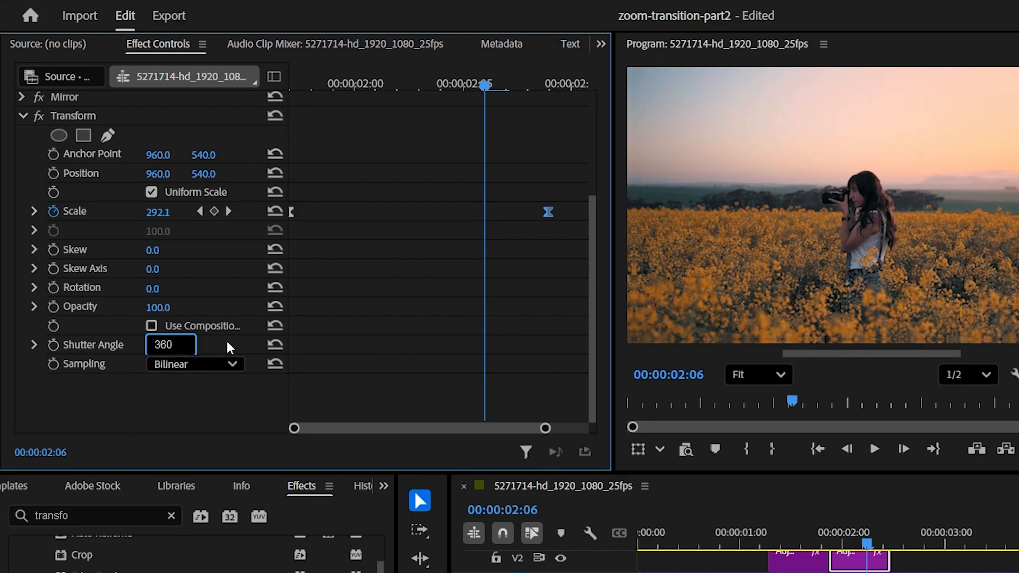
pyautogui.press('Return')
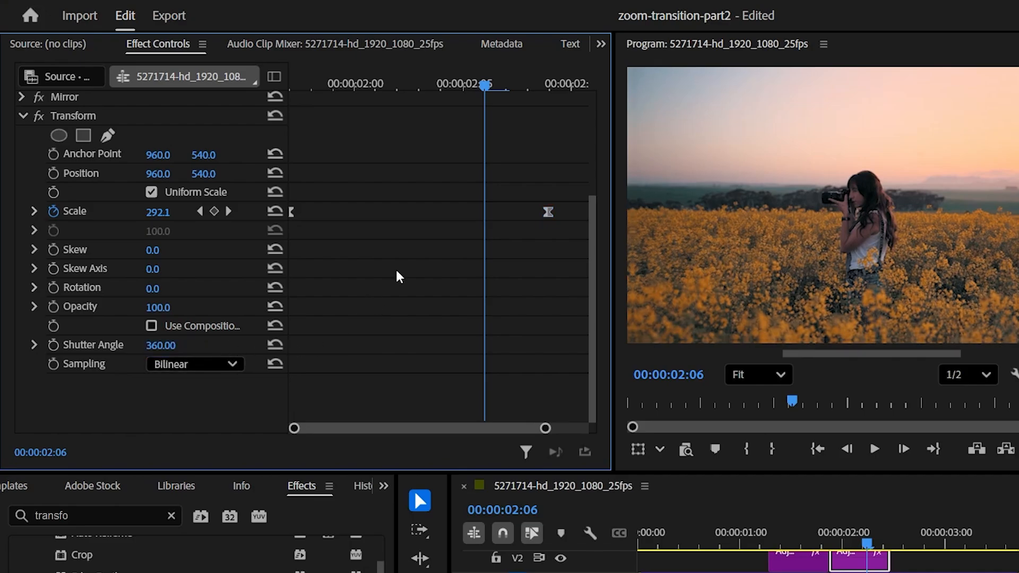
# Step: Move the second Transform Scale keyframe to the end of the adjustment layer and scrub through the transition
pyautogui.moveTo(477, 89); pyautogui.dragTo(528, 125)
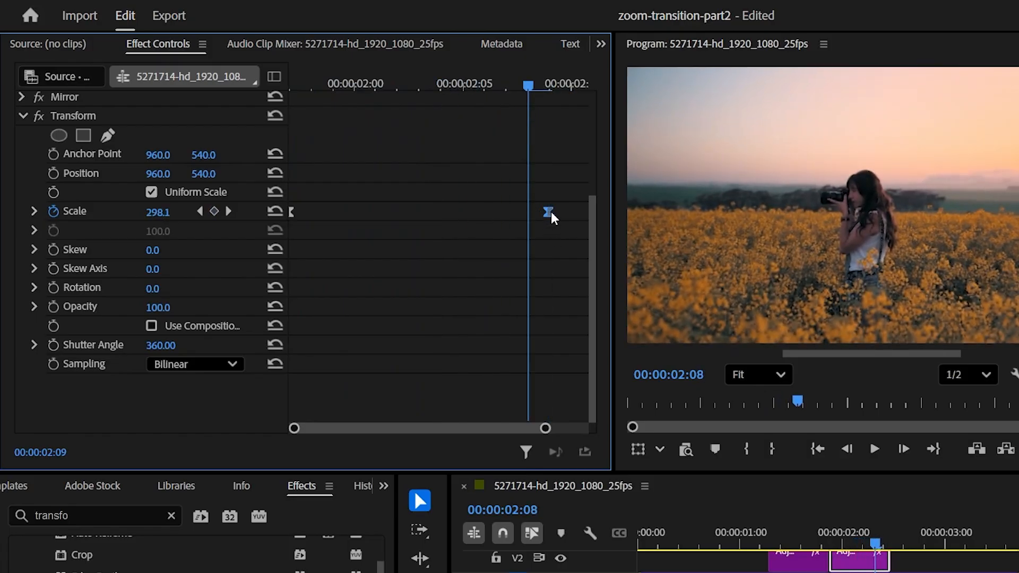
pyautogui.moveTo(552, 213); pyautogui.dragTo(586, 212)
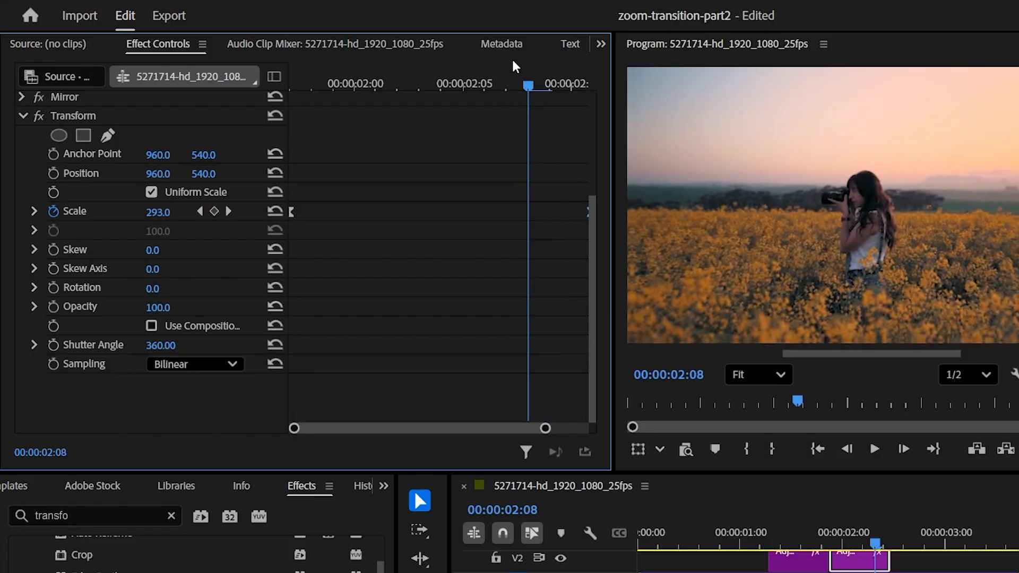
pyautogui.moveTo(529, 85); pyautogui.dragTo(575, 85)
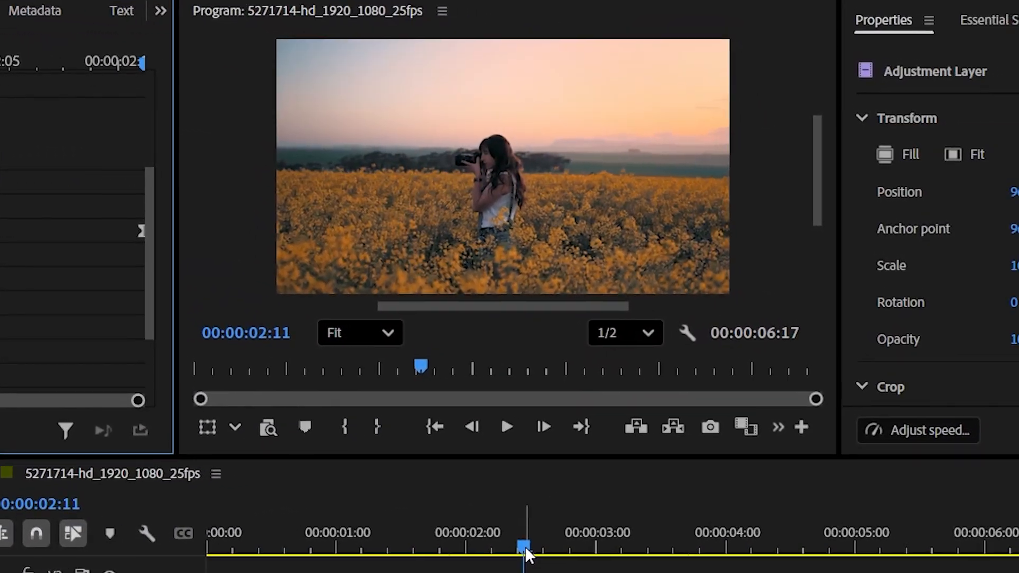
pyautogui.moveTo(882, 470); pyautogui.dragTo(810, 487)
pyautogui.moveTo(425, 568); pyautogui.dragTo(455, 565)
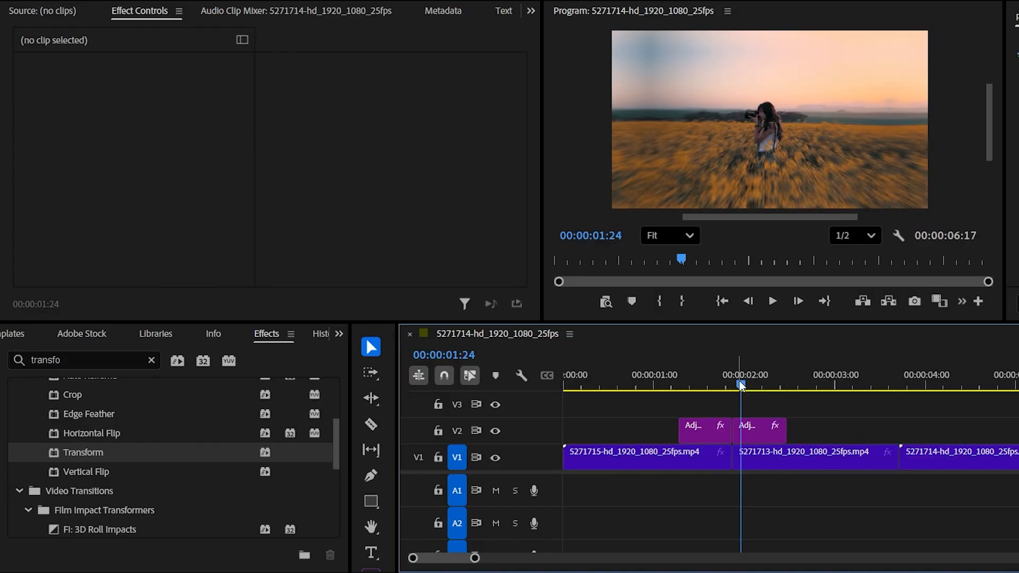
pyautogui.moveTo(742, 386); pyautogui.dragTo(733, 386)
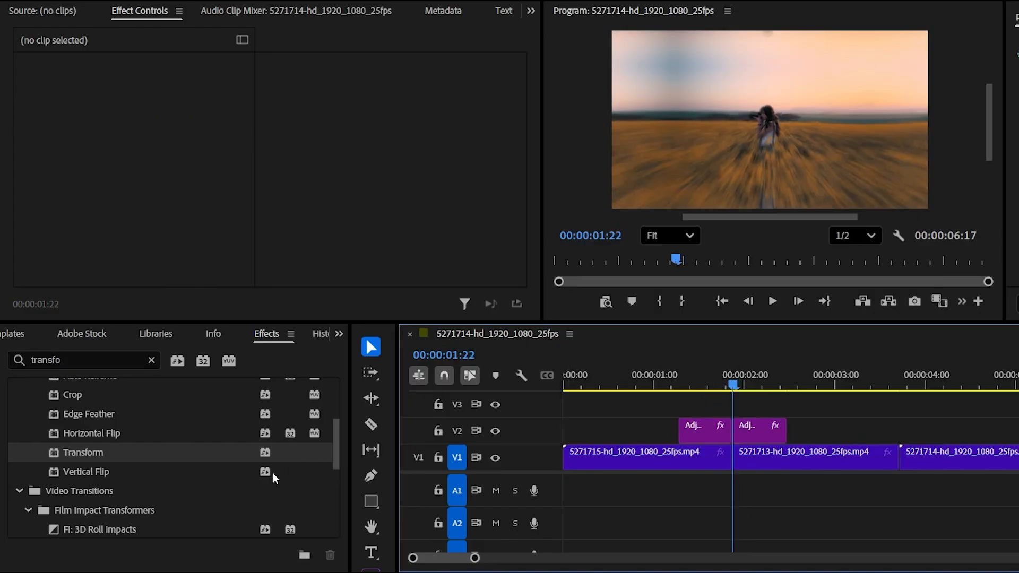
# Step: Create a new 1920 x 1080 adjustment layer at 25.00 fps with square pixels in the project
pyautogui.click(338, 333)
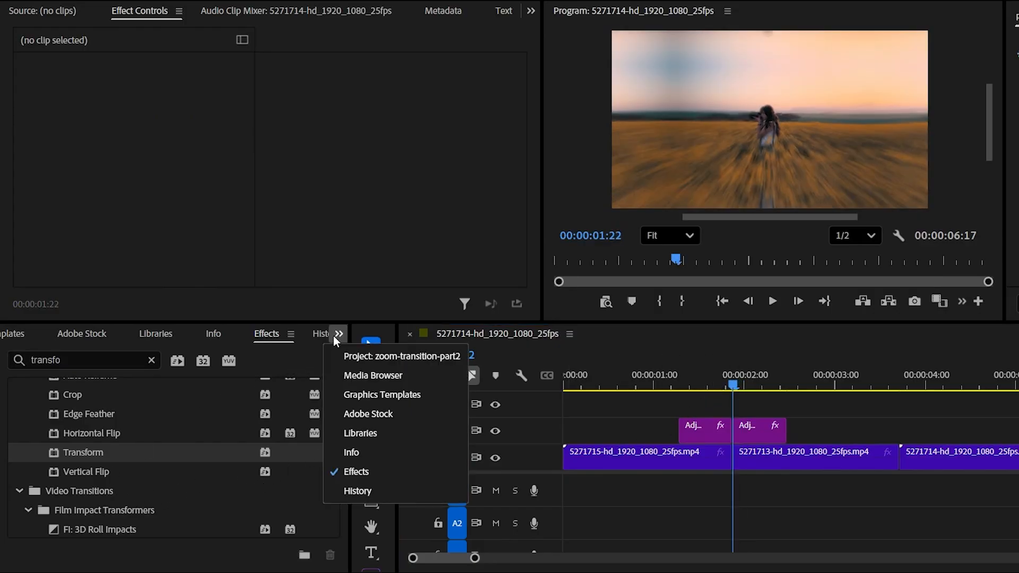
pyautogui.click(353, 357)
pyautogui.click(305, 558)
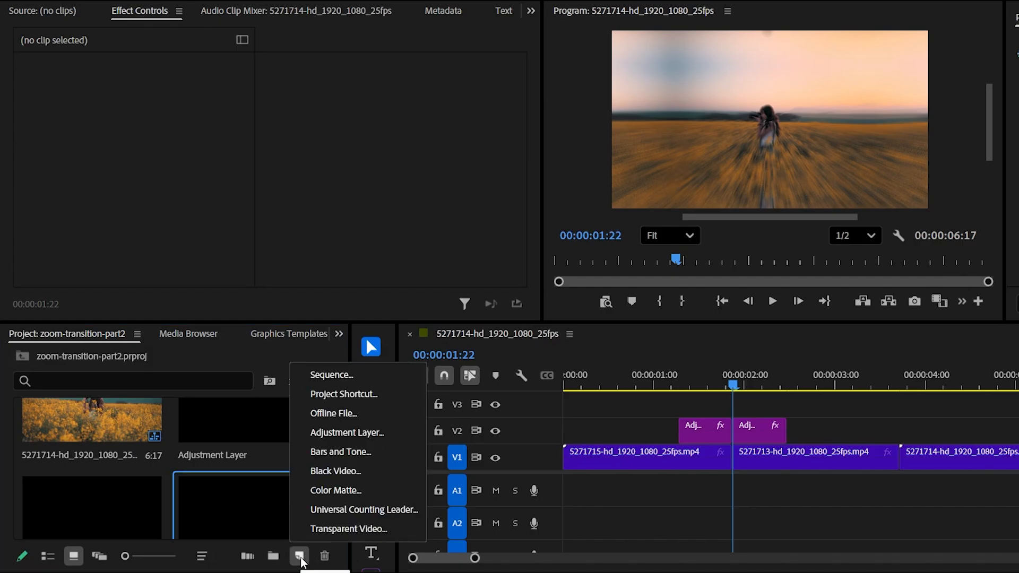
pyautogui.click(340, 431)
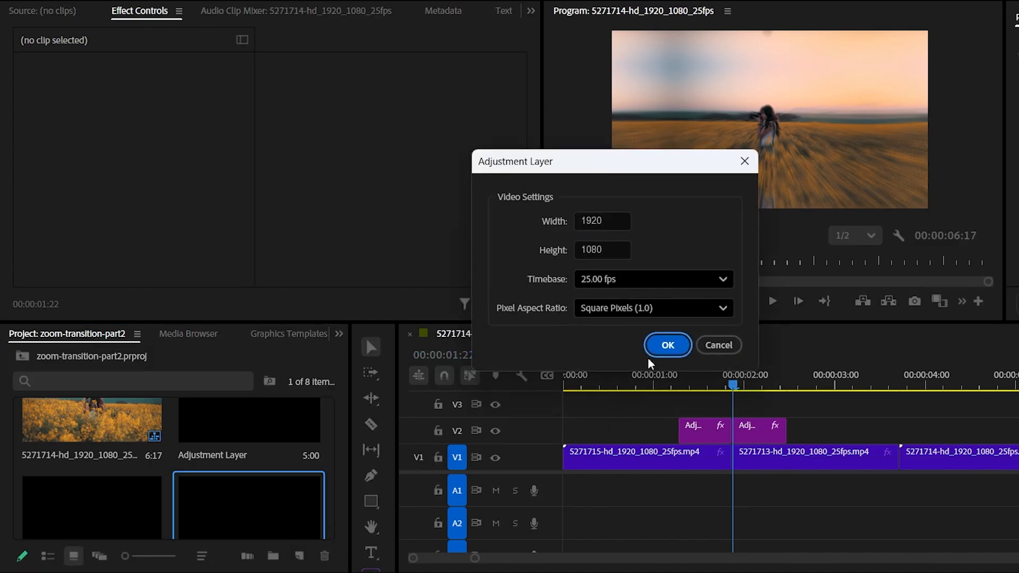
pyautogui.click(667, 344)
# Step: Place the new adjustment layer on V3 and trim both ends to span the two adjustment layers on V2
pyautogui.moveTo(181, 474); pyautogui.dragTo(498, 405)
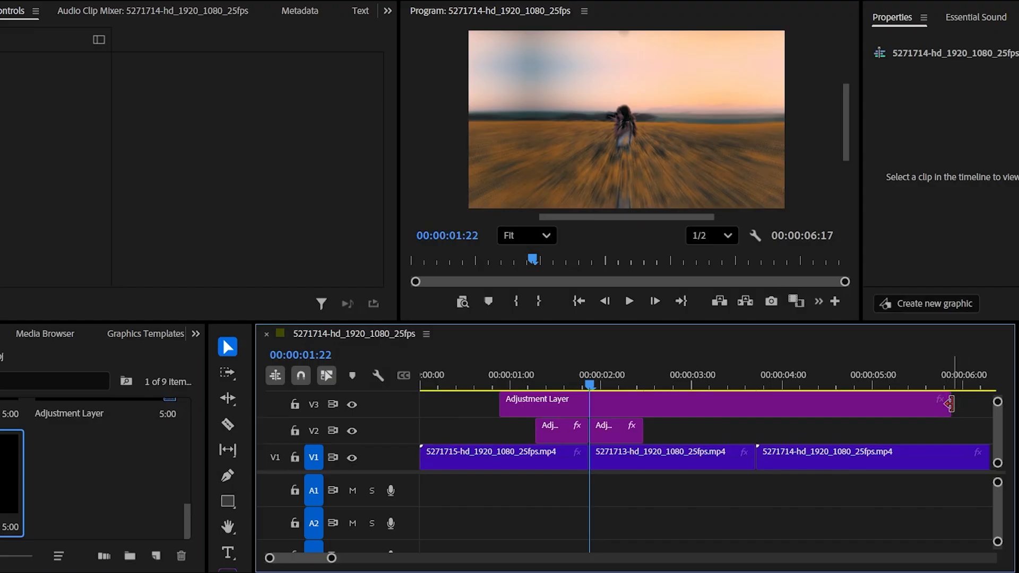
pyautogui.moveTo(956, 405); pyautogui.dragTo(642, 409)
pyautogui.moveTo(504, 406); pyautogui.dragTo(530, 404)
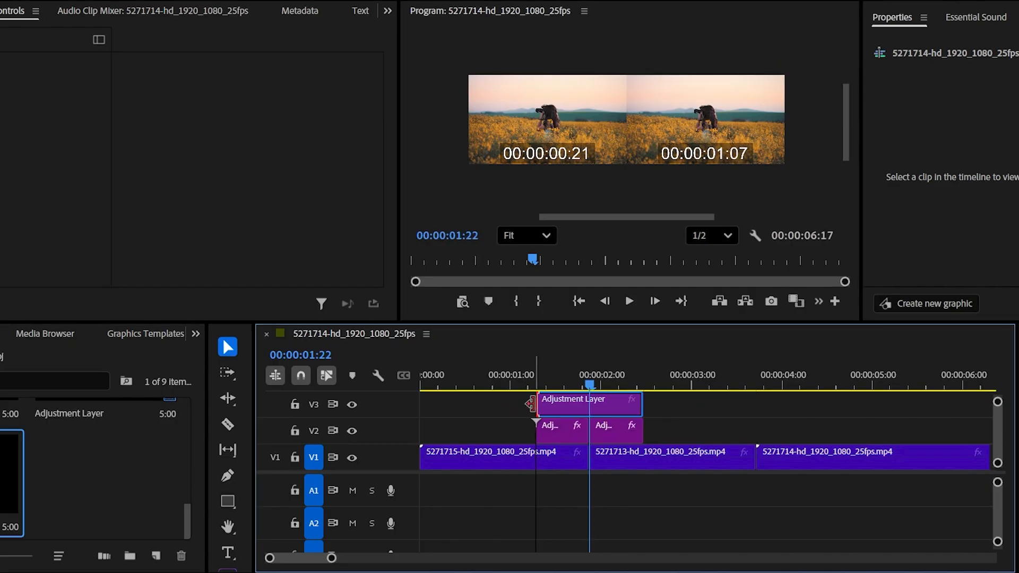
pyautogui.moveTo(531, 405); pyautogui.dragTo(530, 405)
# Step: Find the Lens Distortion video effect by searching for "lens" and apply it to the V3 adjustment layer
pyautogui.click(564, 403)
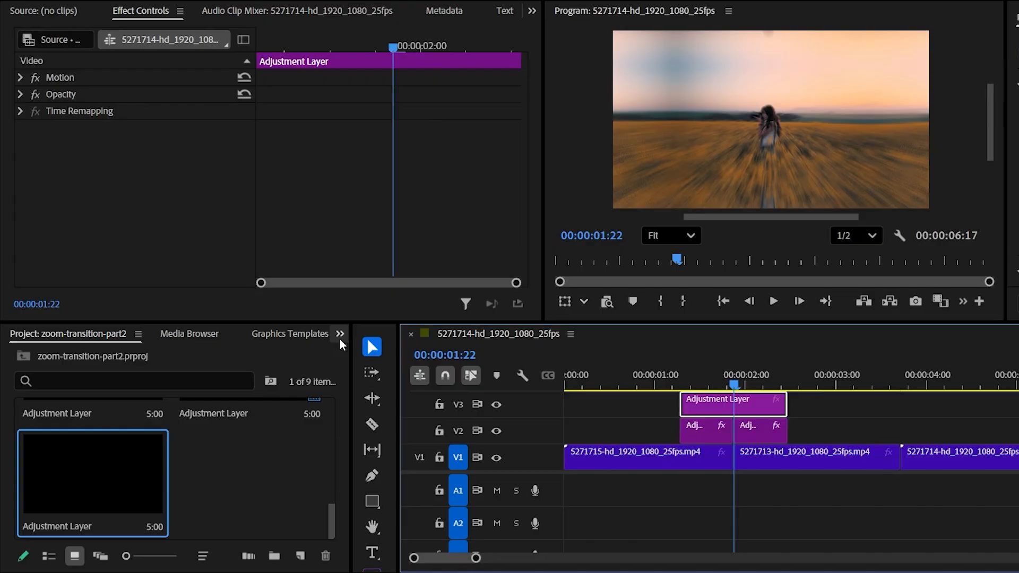
pyautogui.click(295, 334)
pyautogui.click(372, 475)
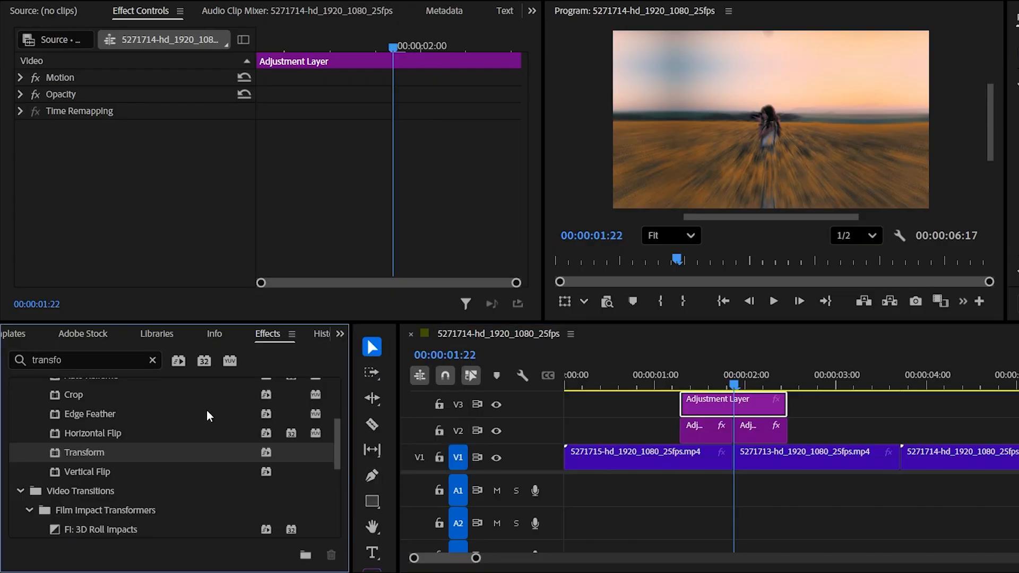
pyautogui.click(153, 360)
pyautogui.click(119, 365)
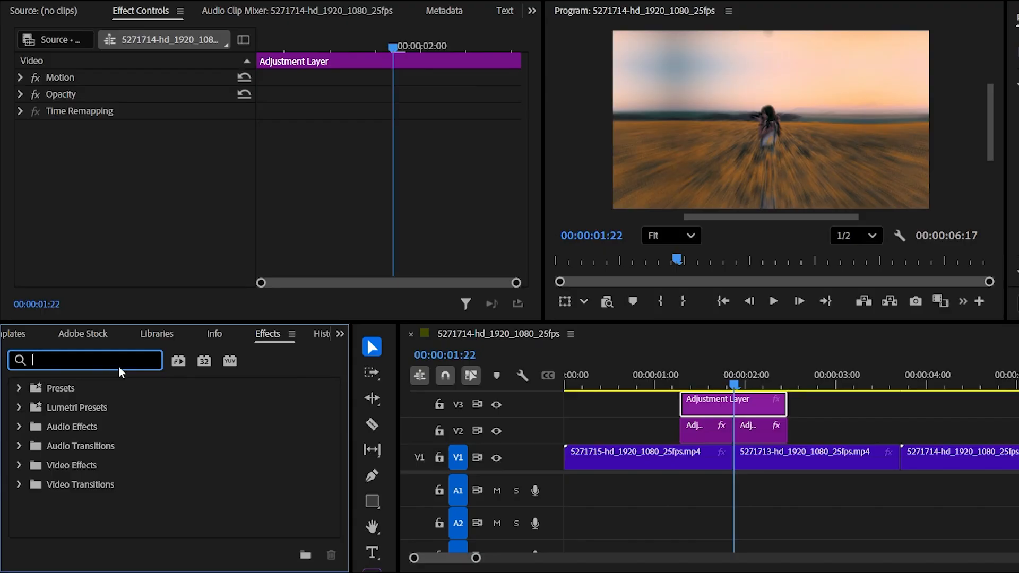
pyautogui.write('l')
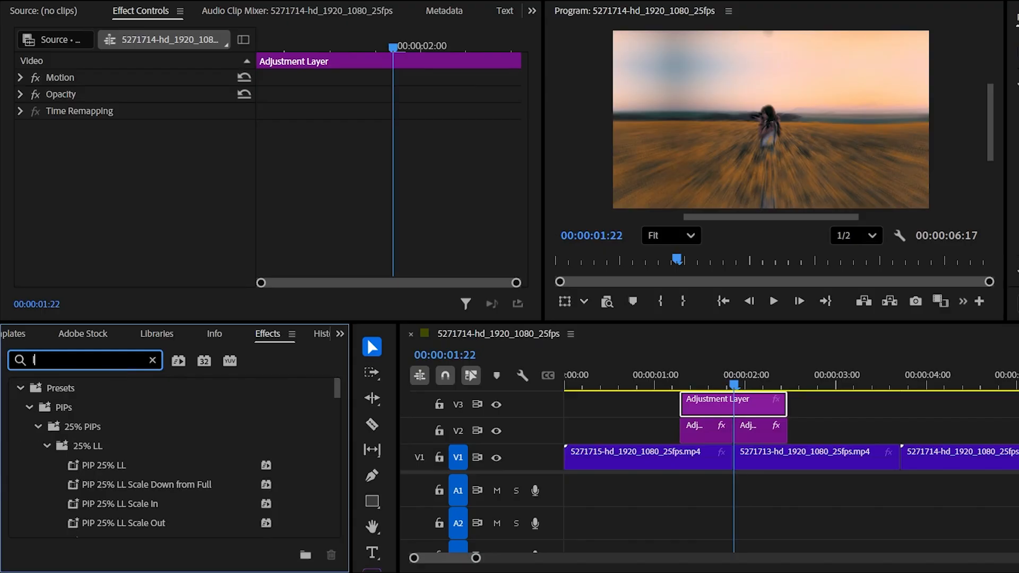
pyautogui.write('ens')
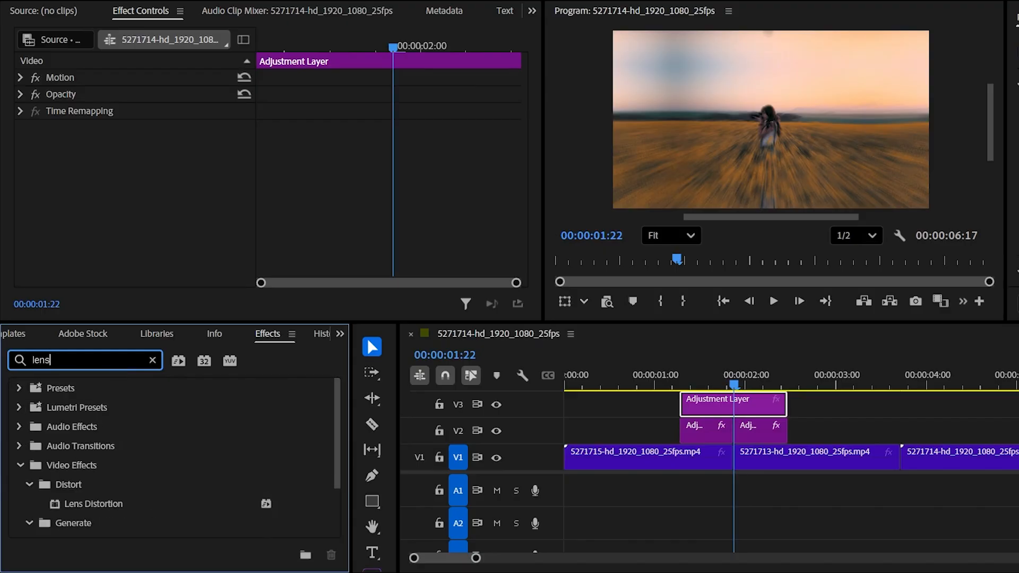
pyautogui.click(84, 506)
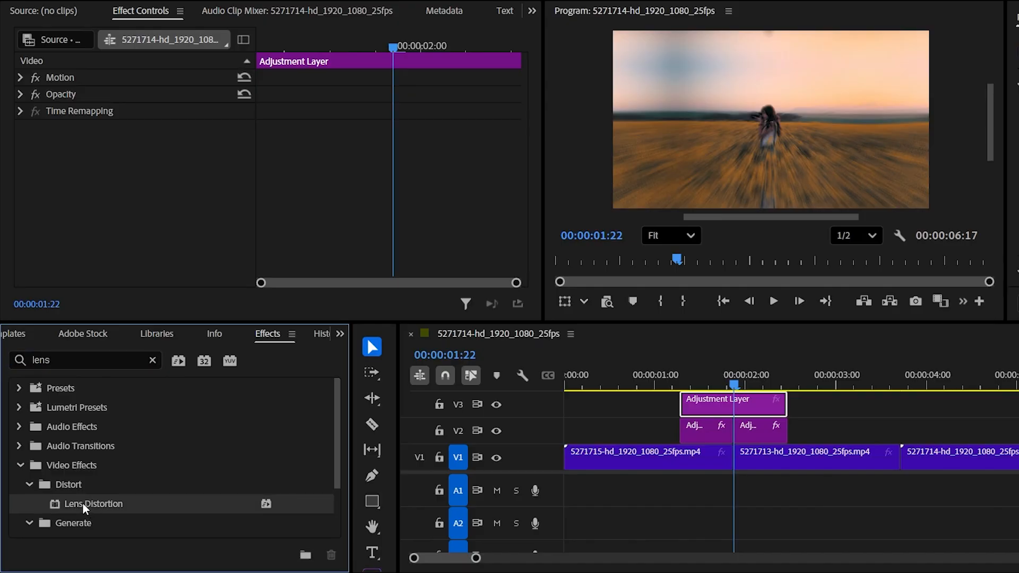
pyautogui.moveTo(84, 507); pyautogui.dragTo(708, 407)
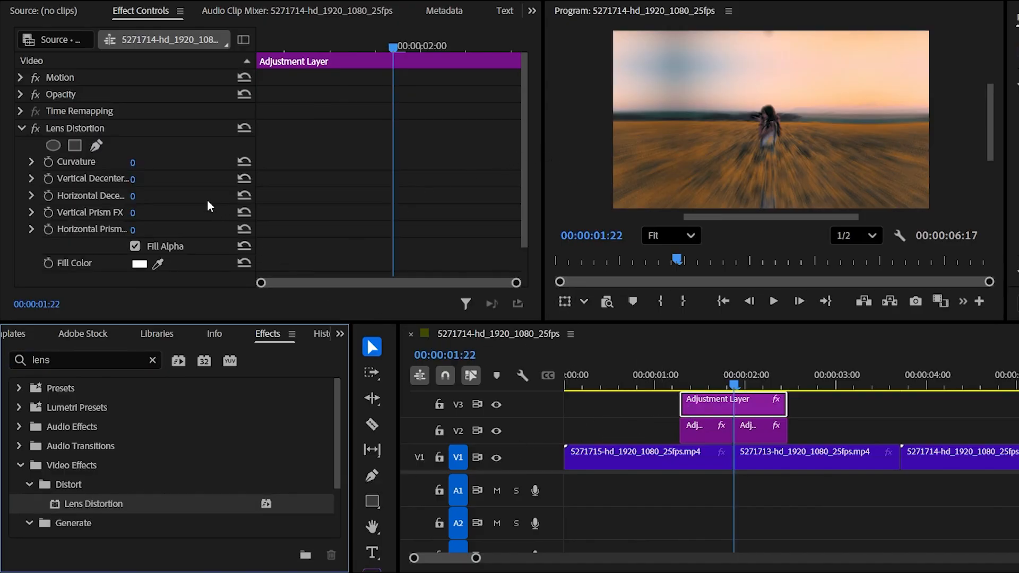
# Step: Add Lens Distortion Curvature keyframes of 0 at 00:00:01:07, 00:00:01:21 and 00:00:02:09
pyautogui.moveTo(381, 45); pyautogui.dragTo(250, 50)
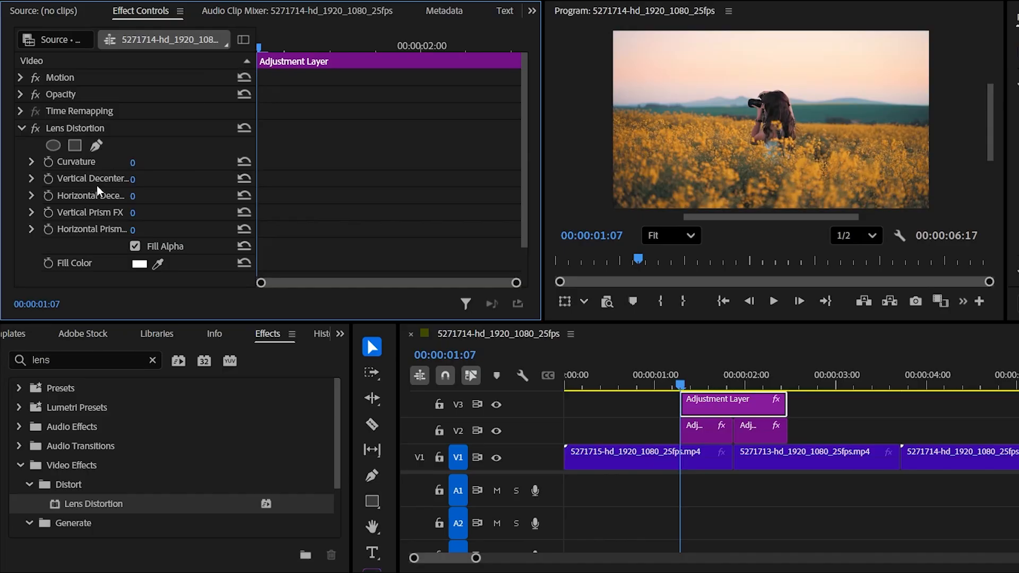
pyautogui.click(48, 161)
pyautogui.moveTo(258, 46); pyautogui.dragTo(385, 69)
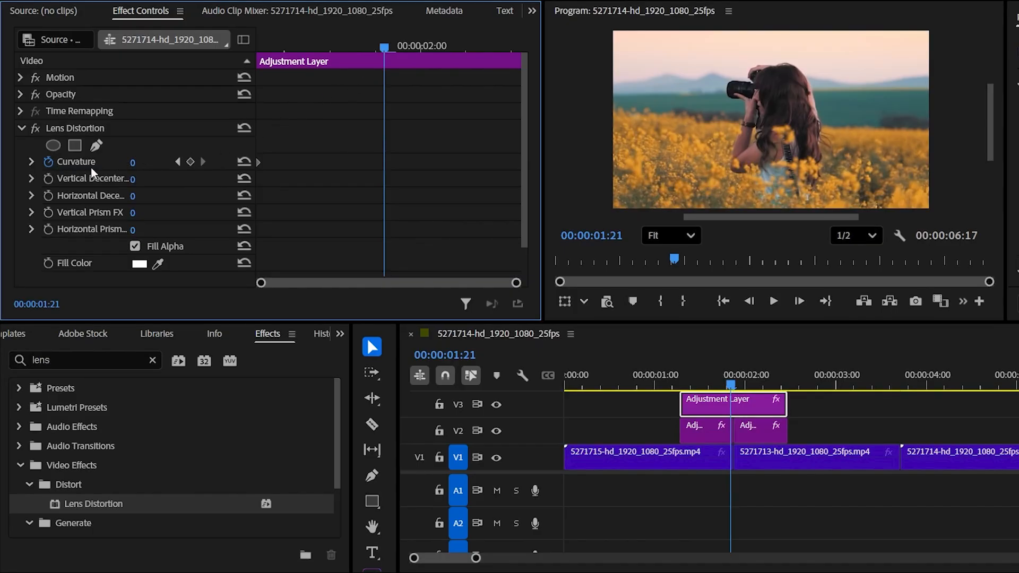
pyautogui.click(190, 162)
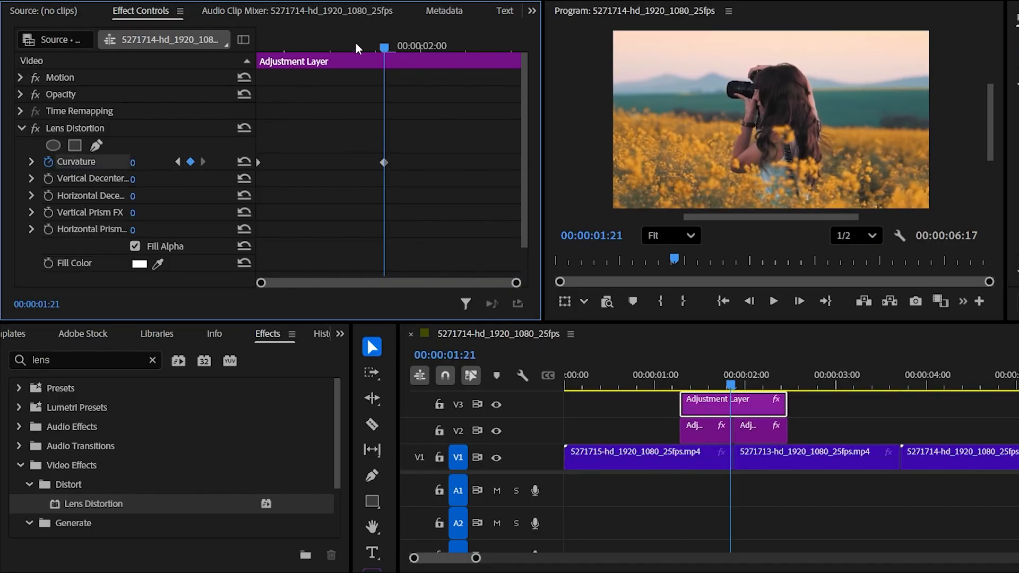
pyautogui.moveTo(383, 48); pyautogui.dragTo(499, 71)
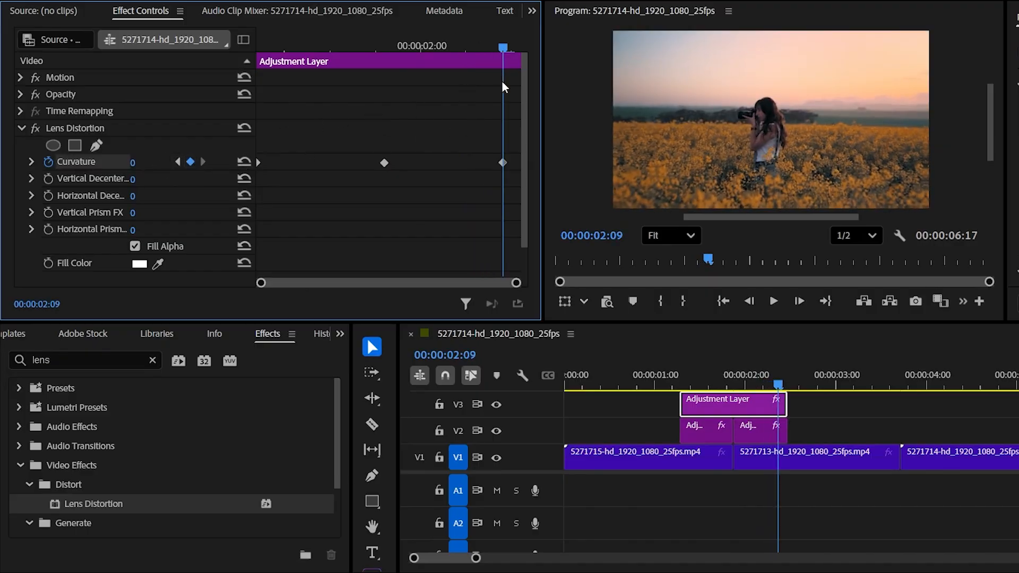
pyautogui.moveTo(501, 50); pyautogui.dragTo(484, 50)
pyautogui.press('Right')
pyautogui.press('Right')
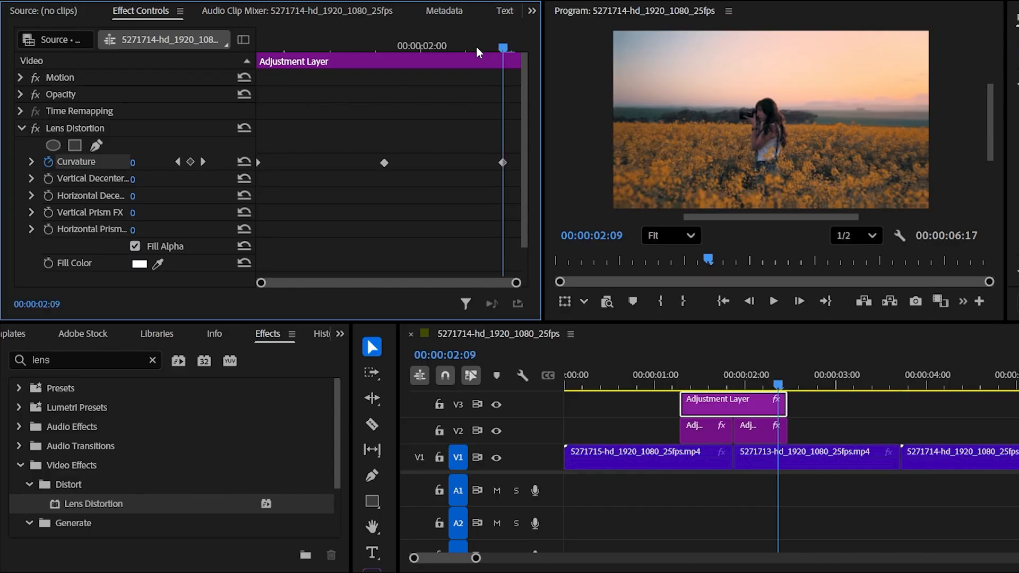
# Step: Set the middle Curvature keyframe at 00:00:01:21 to -30
pyautogui.moveTo(476, 48); pyautogui.dragTo(434, 48)
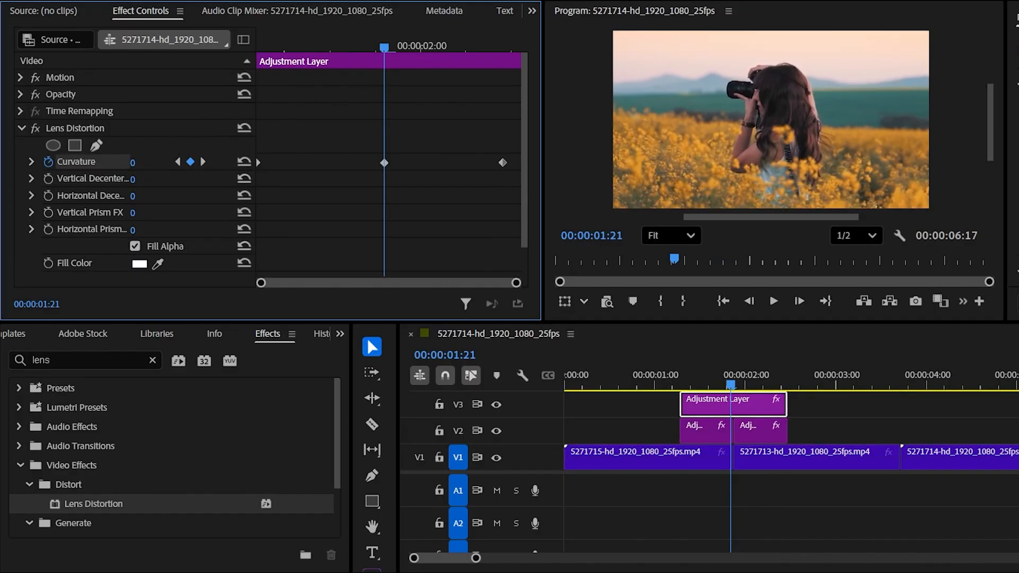
pyautogui.click(134, 162)
pyautogui.write('-30')
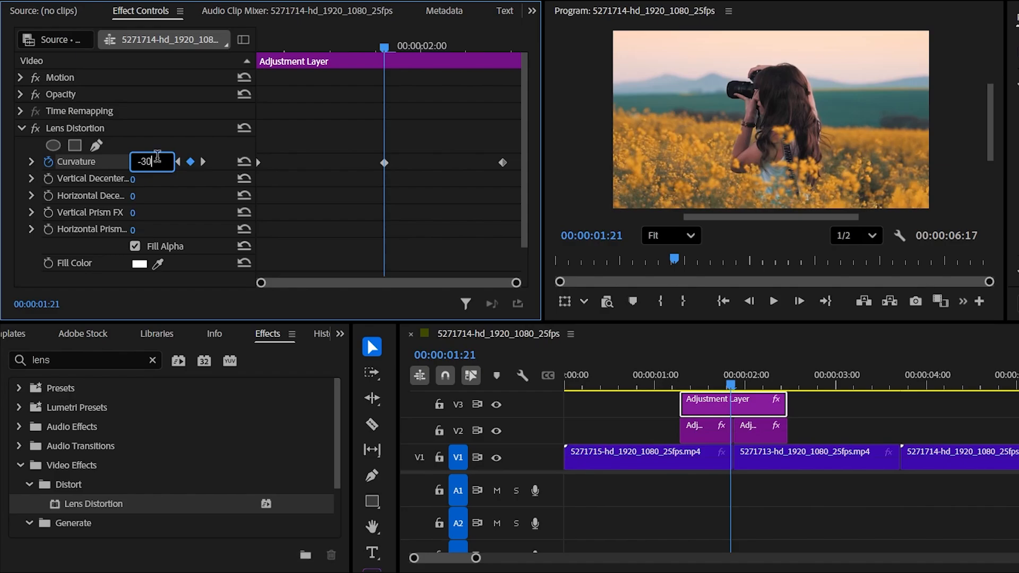
pyautogui.press('Return')
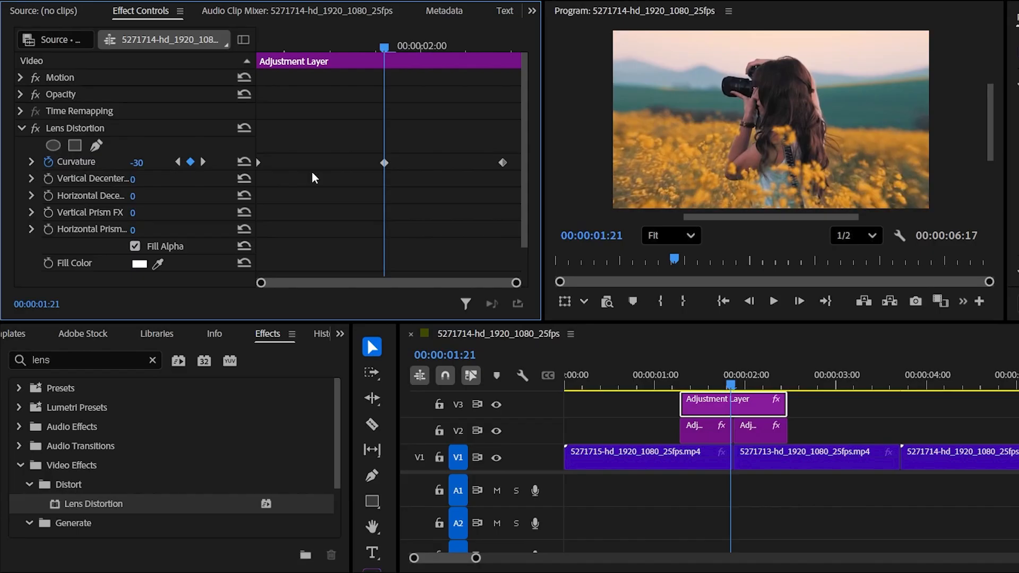
# Step: Expand and enlarge the Curvature graph, and apply Ease In to all three Curvature keyframes
pyautogui.click(30, 161)
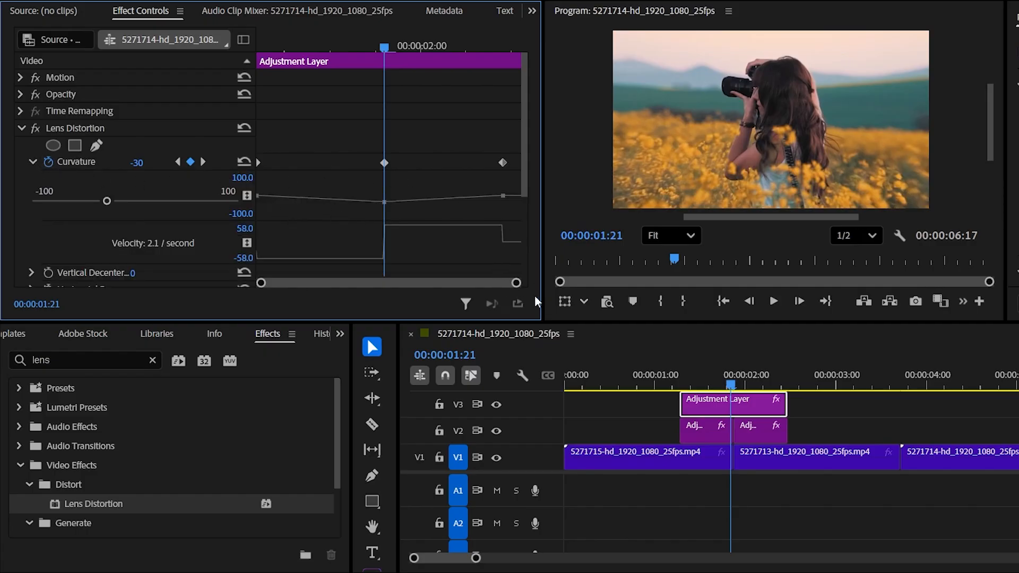
pyautogui.moveTo(531, 322); pyautogui.dragTo(532, 392)
pyautogui.moveTo(543, 219); pyautogui.dragTo(648, 236)
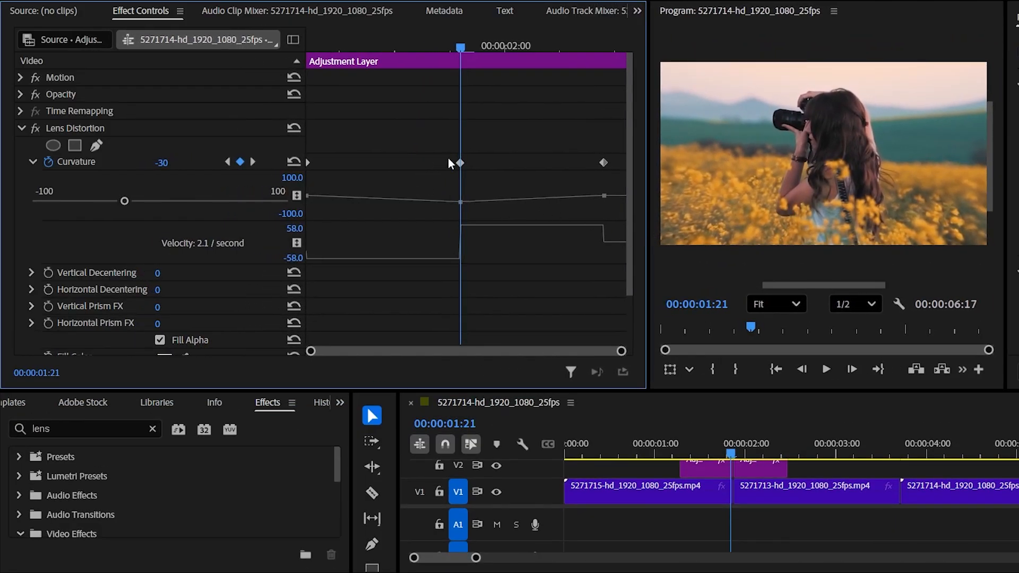
pyautogui.moveTo(387, 219); pyautogui.dragTo(389, 289)
pyautogui.moveTo(610, 138); pyautogui.dragTo(290, 205)
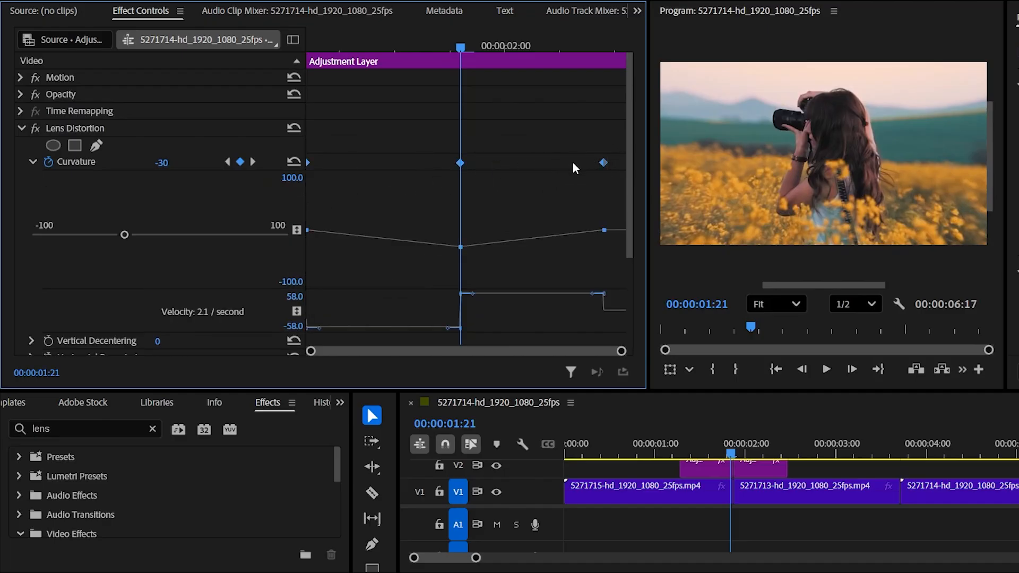
pyautogui.rightClick(603, 161)
pyautogui.click(588, 357)
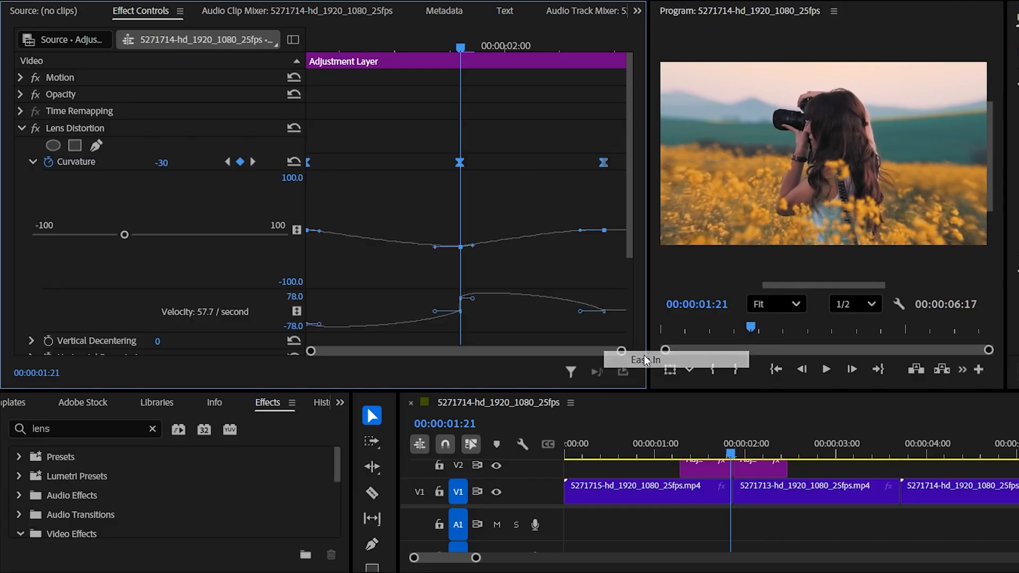
# Step: Apply Ease Out to all three Lens Distortion Curvature keyframes and deselect them
pyautogui.rightClick(604, 163)
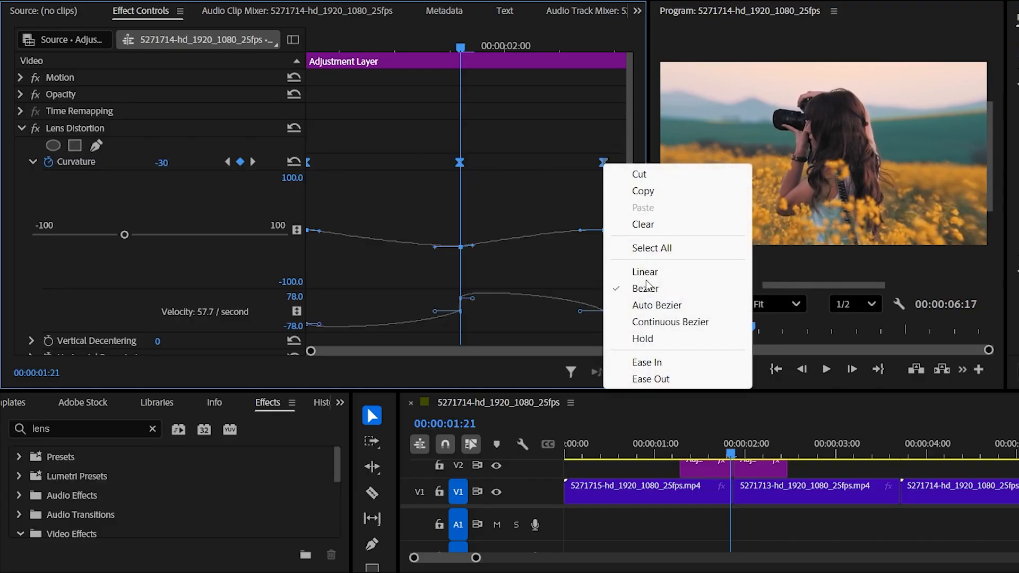
pyautogui.click(651, 379)
pyautogui.click(401, 183)
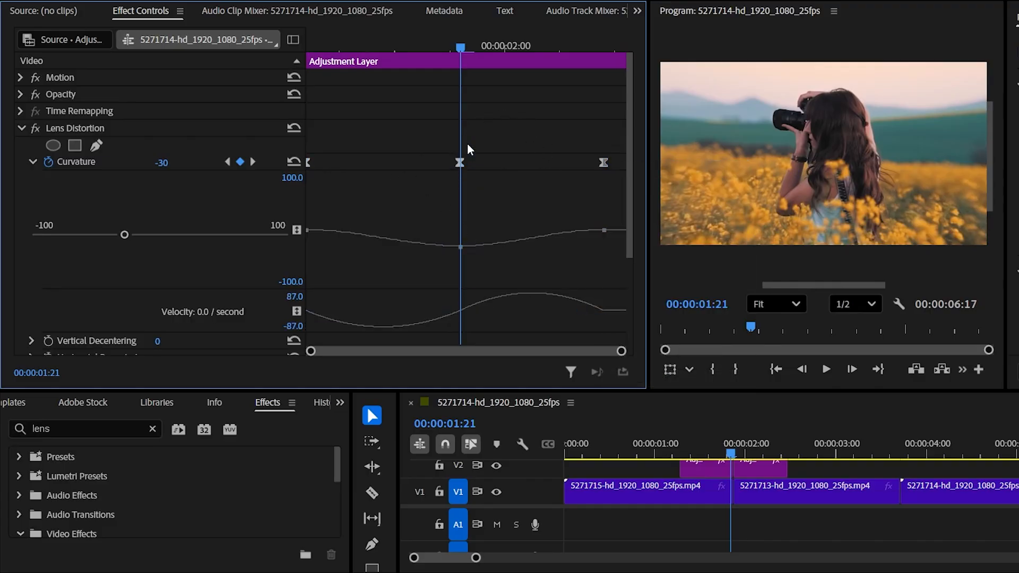
# Step: Enlarge the Curvature graph and pull both Bezier handles of the middle keyframe in to its point to form a sharp dip
pyautogui.click(459, 161)
pyautogui.moveTo(442, 289); pyautogui.dragTo(442, 333)
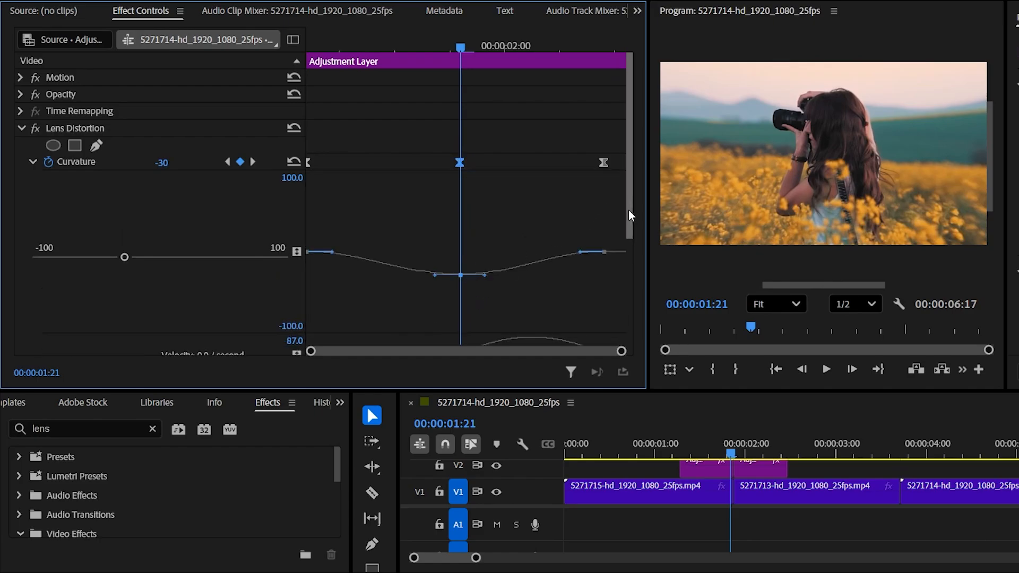
pyautogui.moveTo(628, 209); pyautogui.dragTo(633, 247)
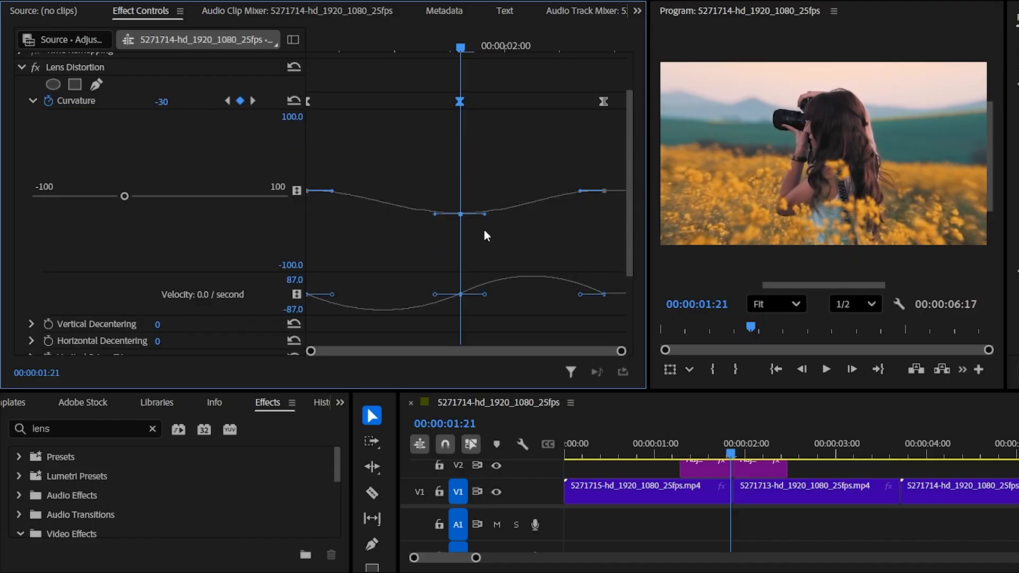
pyautogui.moveTo(484, 214); pyautogui.dragTo(462, 214)
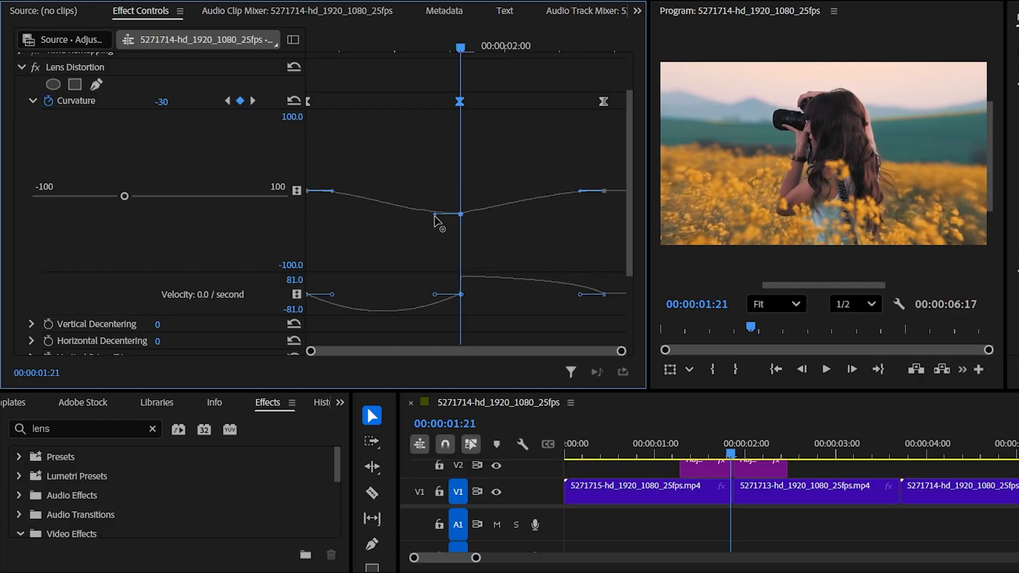
pyautogui.moveTo(434, 215); pyautogui.dragTo(456, 220)
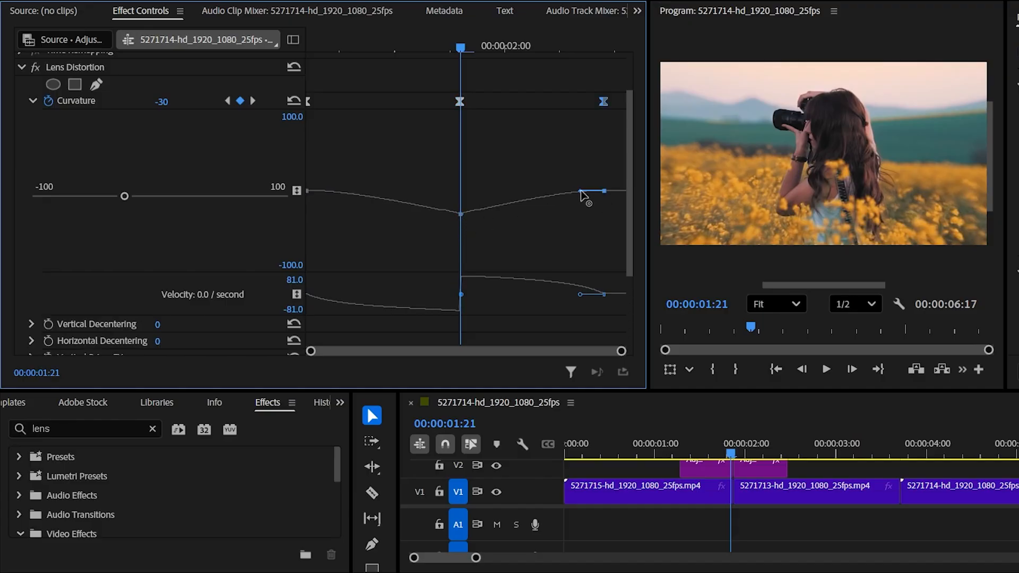
# Step: Lengthen the Bezier handles of the last and first Curvature keyframes toward the middle keyframe to steepen the curve around it
pyautogui.moveTo(580, 193); pyautogui.dragTo(513, 197)
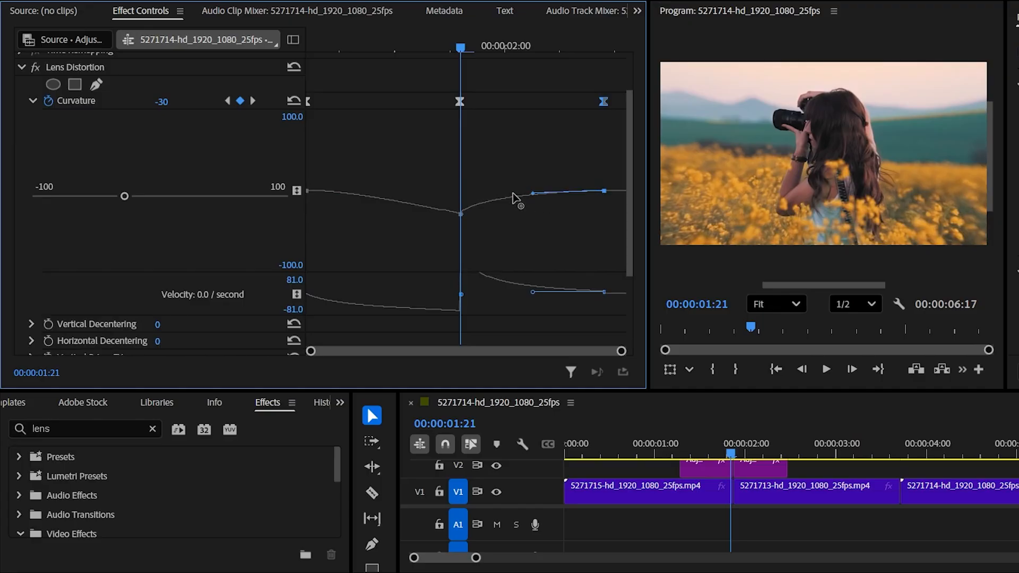
pyautogui.click(309, 101)
pyautogui.moveTo(334, 199); pyautogui.dragTo(399, 196)
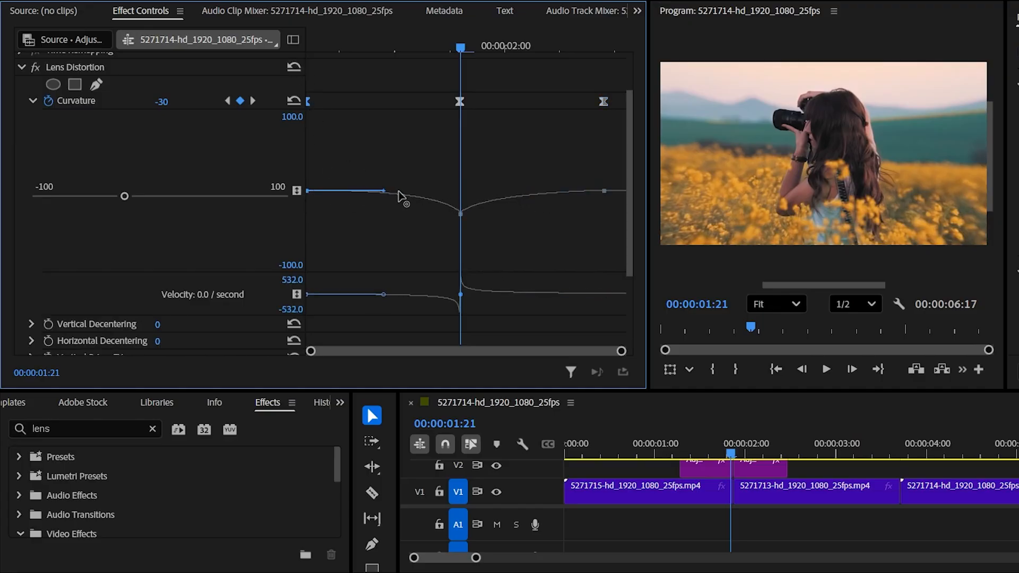
pyautogui.click(603, 102)
pyautogui.click(495, 237)
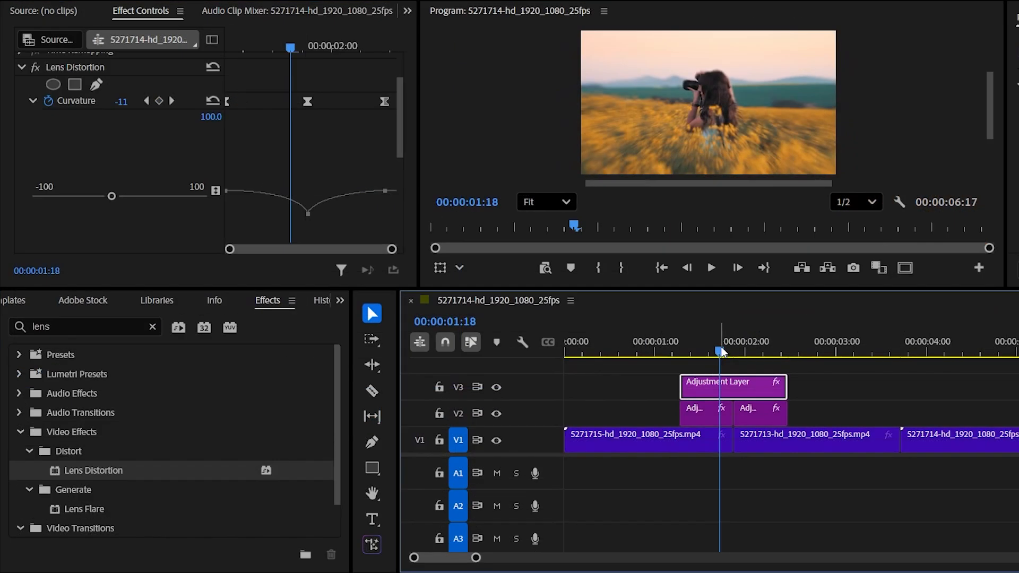
# Step: Duplicate the three adjustment layers on V2 and V3 over the cut between clips 5271713 and 5271714
pyautogui.moveTo(822, 374); pyautogui.dragTo(665, 417)
pyautogui.moveTo(462, 410); pyautogui.dragTo(438, 412)
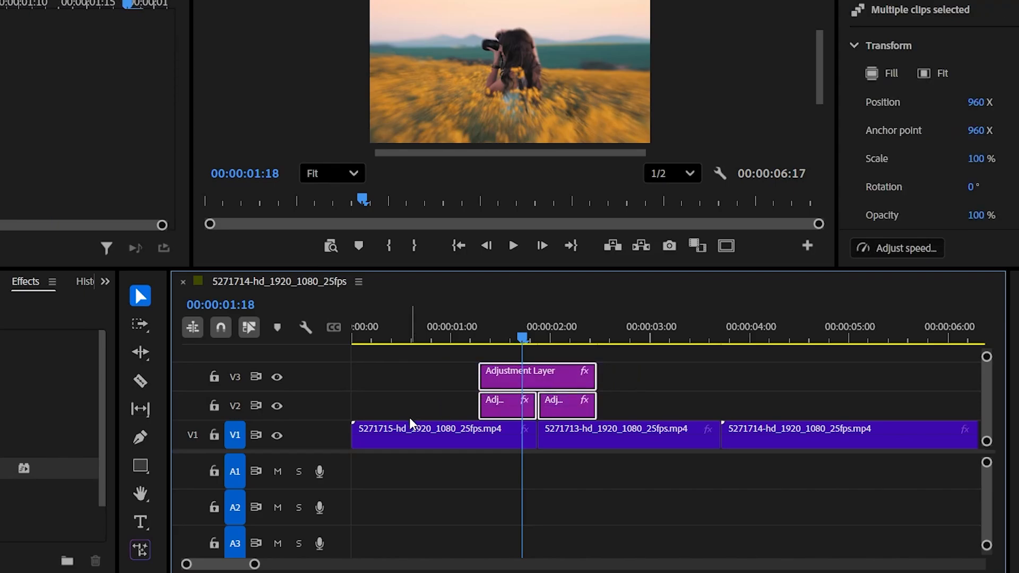
pyautogui.click(413, 406)
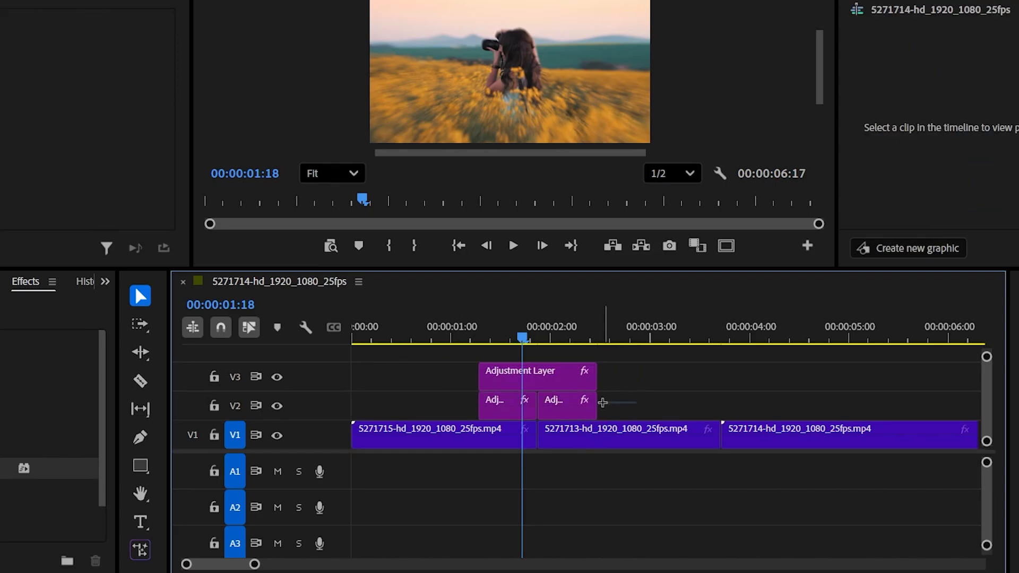
pyautogui.moveTo(602, 406); pyautogui.dragTo(480, 362)
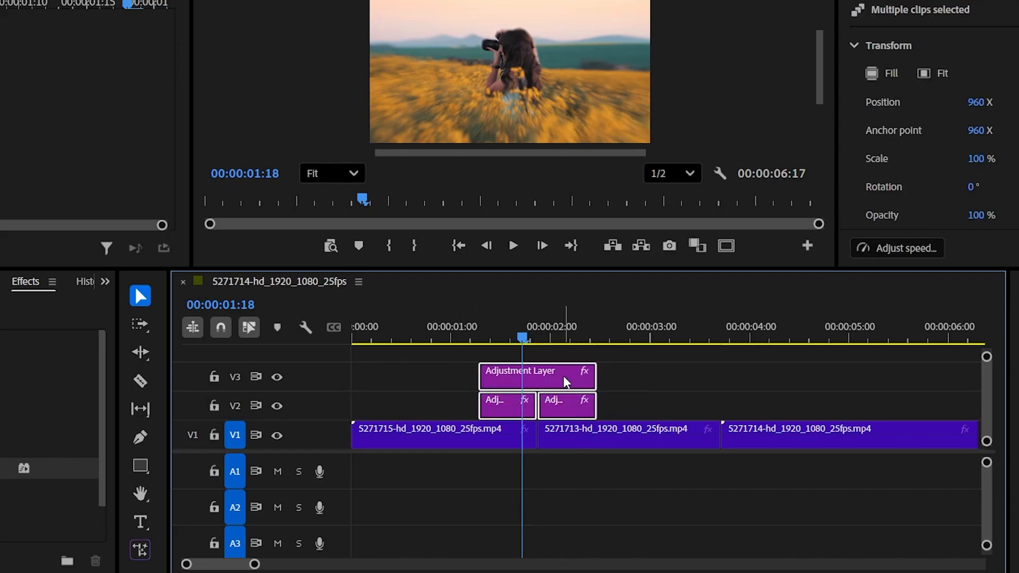
pyautogui.moveTo(565, 381); pyautogui.dragTo(743, 384)
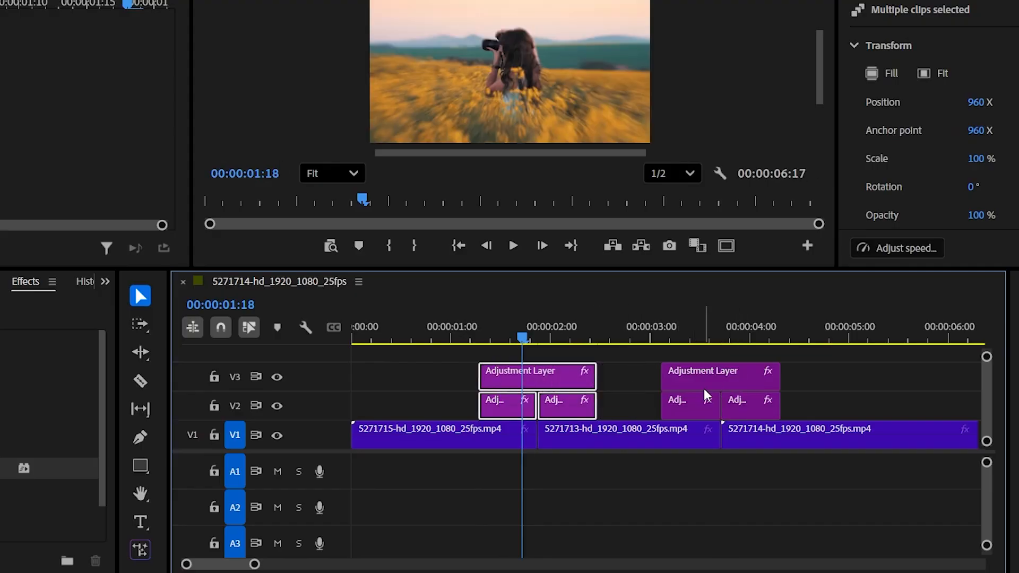
# Step: Scrub through the first transition to preview the zoom effect
pyautogui.click(300, 53)
pyautogui.moveTo(489, 347); pyautogui.dragTo(529, 348)
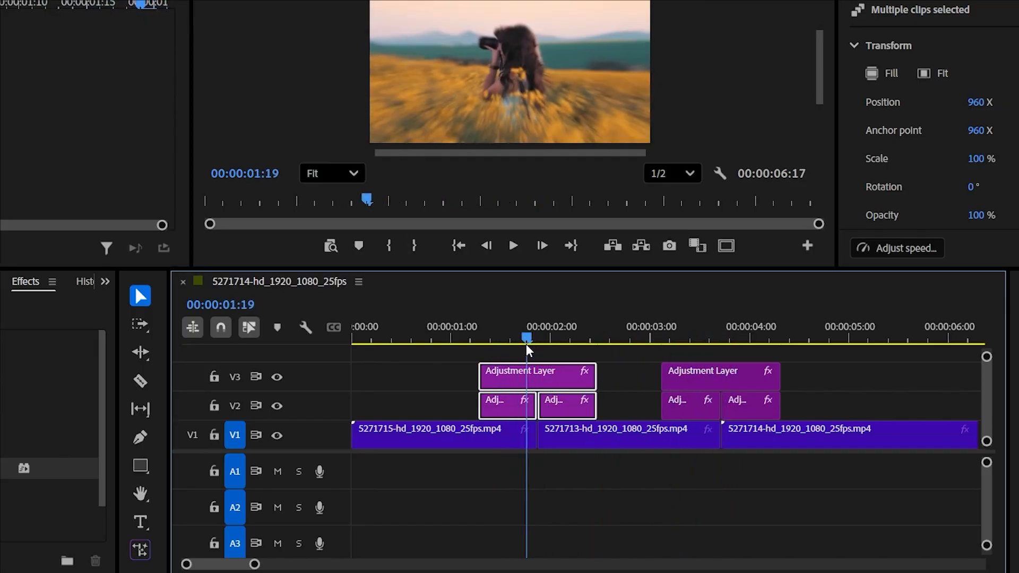